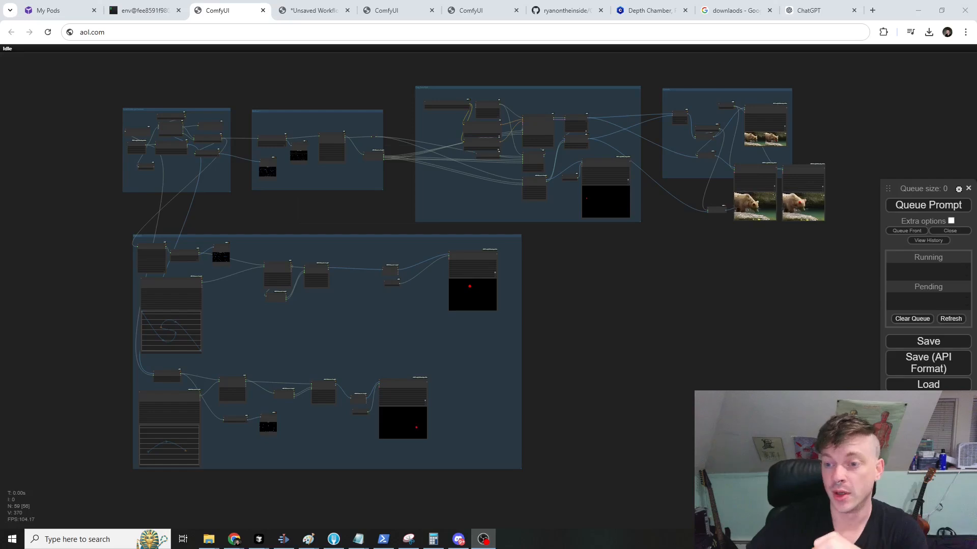
- Examine the nodes in the "Load Audio, get feature" group, from audio loading through separation to feature extraction
{"action": "left_click_drag", "start_coordinate": [714, 408], "coordinate": [679, 396]}
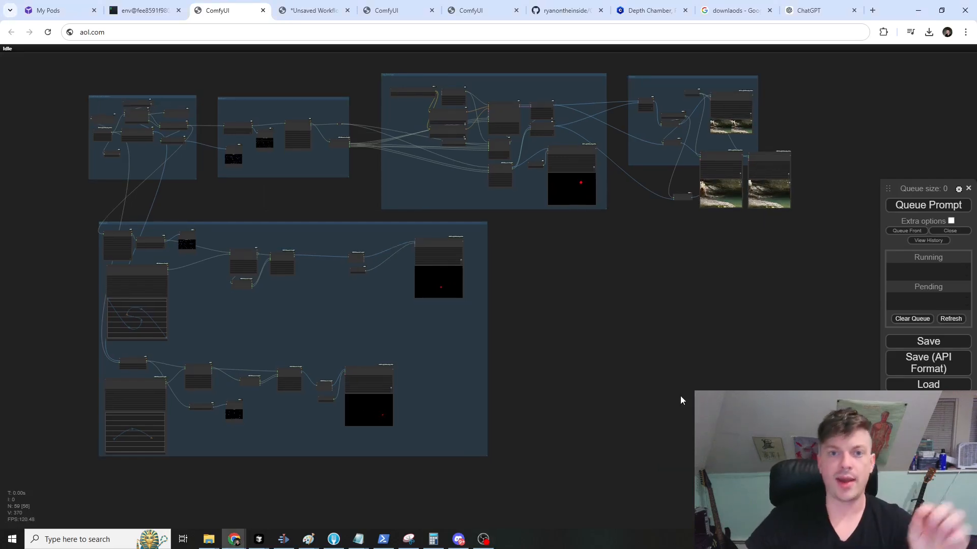
{"action": "left_click_drag", "start_coordinate": [262, 214], "coordinate": [294, 264]}
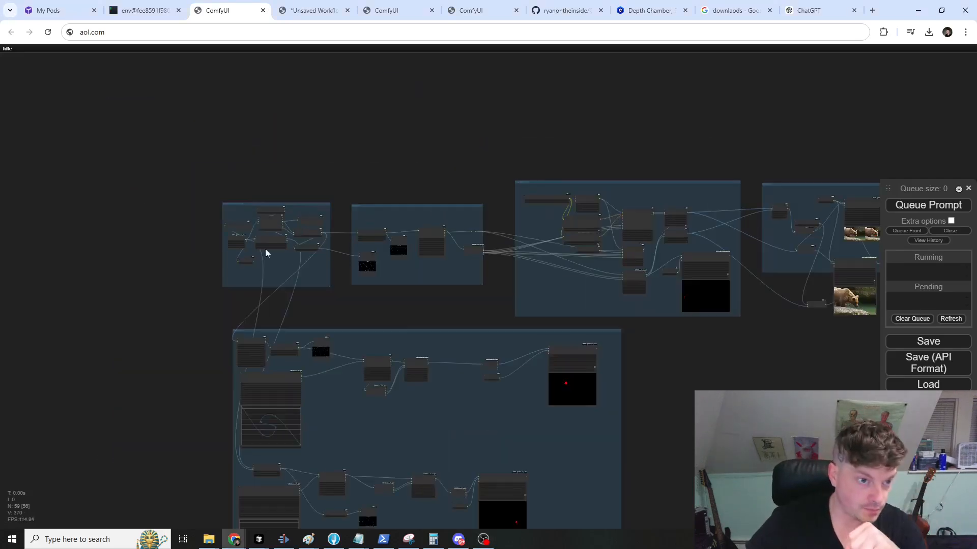
{"action": "scroll", "coordinate": [294, 264], "scroll_direction": "up", "scroll_amount": 10}
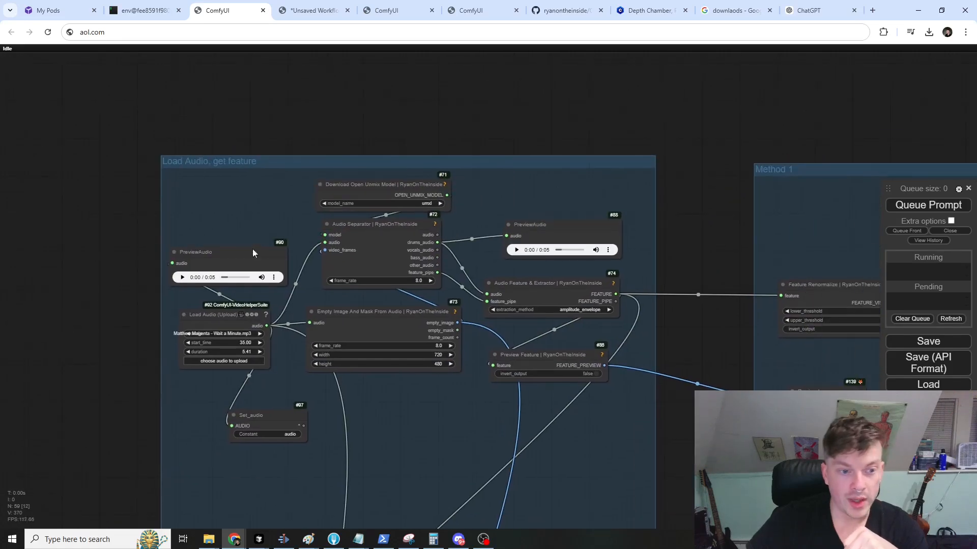
{"action": "left_click_drag", "start_coordinate": [219, 319], "coordinate": [219, 304]}
{"action": "mouse_move", "coordinate": [356, 246]}
{"action": "left_mouse_down"}
{"action": "mouse_move", "coordinate": [371, 238]}
{"action": "mouse_move", "coordinate": [358, 244]}
{"action": "left_mouse_up"}
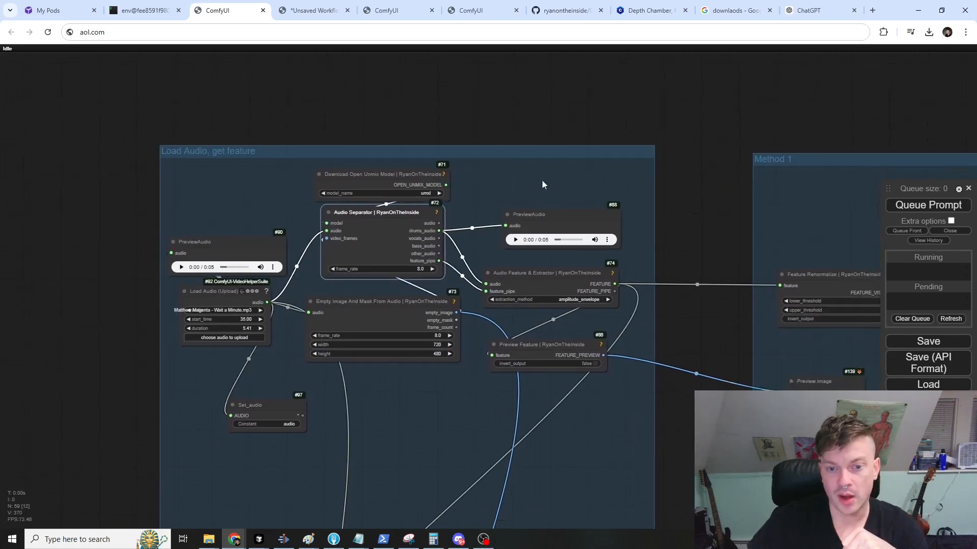
{"action": "left_click_drag", "start_coordinate": [554, 193], "coordinate": [504, 150]}
{"action": "left_click", "coordinate": [498, 246]}
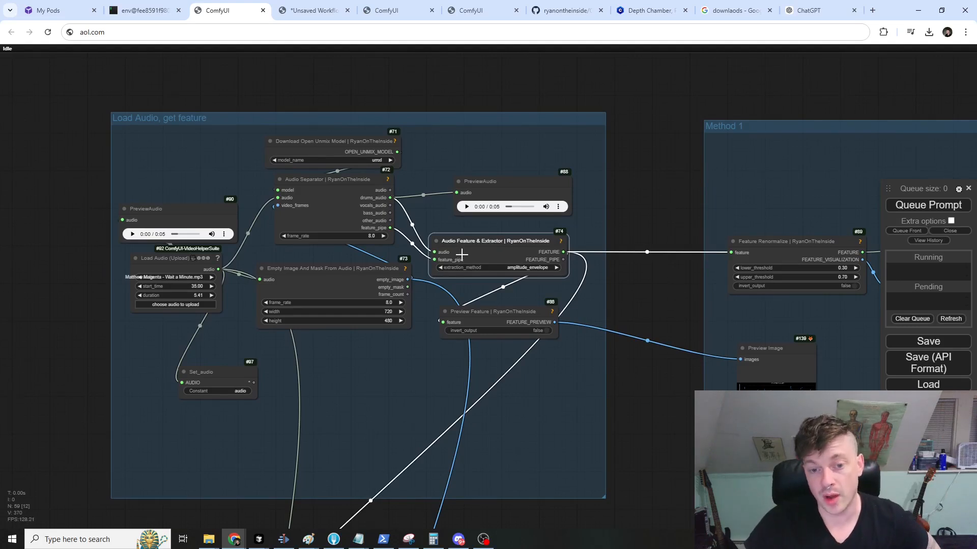
{"action": "left_click_drag", "start_coordinate": [652, 418], "coordinate": [566, 374]}
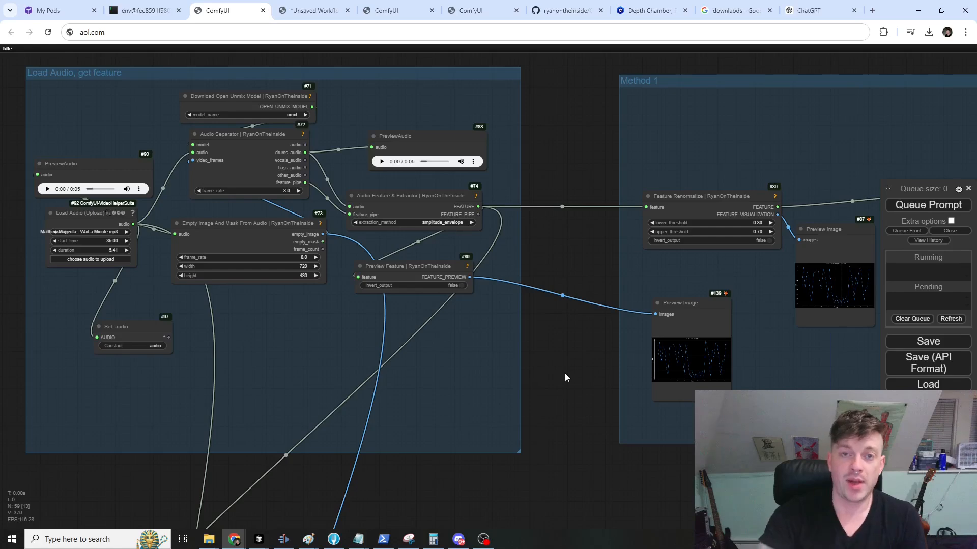
- Add a Motion Feature node in the empty space above the "Load Audio, get feature" group
{"action": "scroll", "coordinate": [543, 320], "scroll_direction": "up", "scroll_amount": 3}
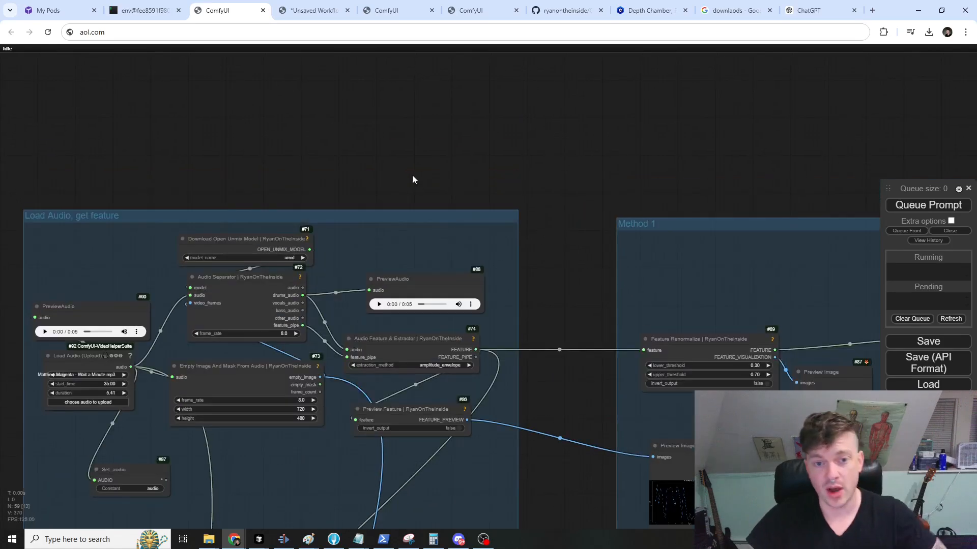
{"action": "double_click", "coordinate": [370, 138]}
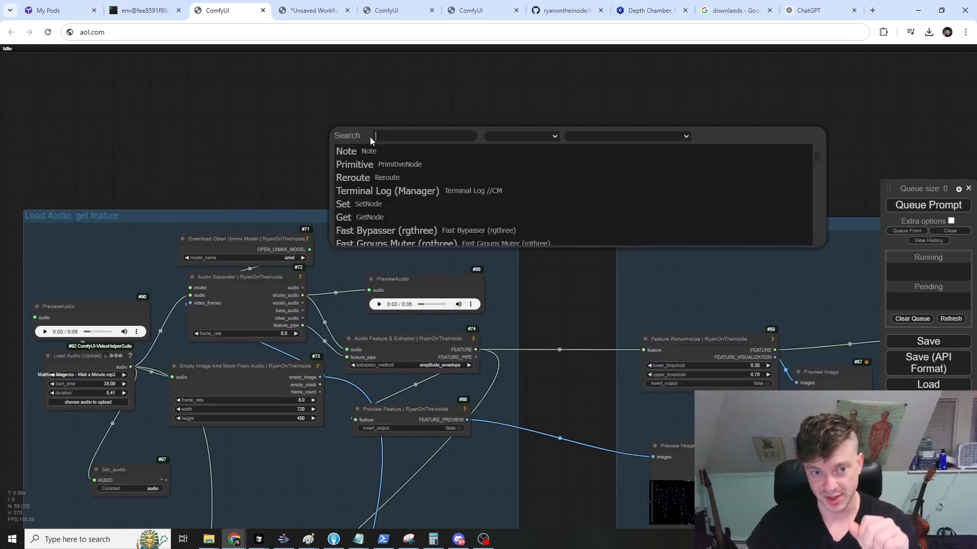
{"action": "type", "text": "motion"}
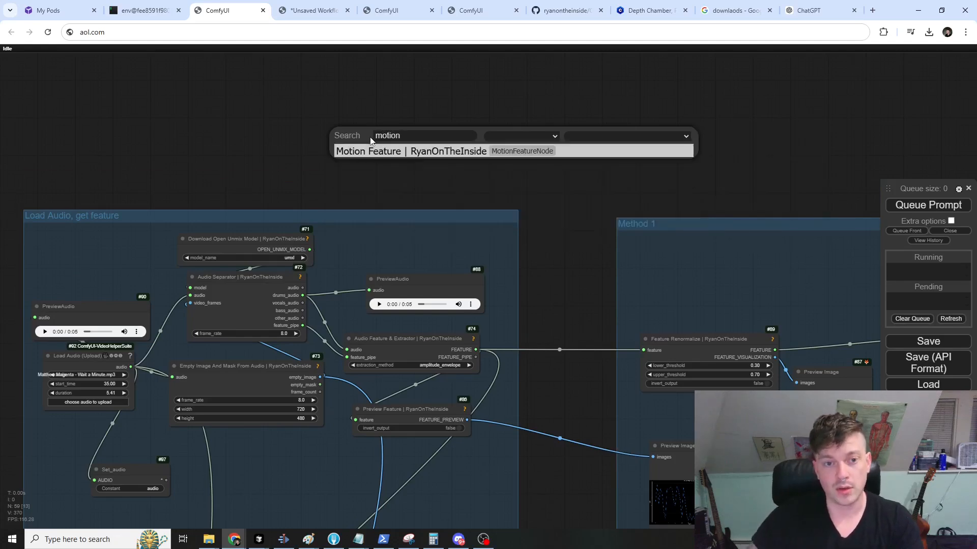
{"action": "key", "text": "Return"}
{"action": "left_click_drag", "start_coordinate": [376, 135], "coordinate": [302, 88]}
- Add a Proximity Feature Node and place it beside the Motion Feature node
{"action": "double_click", "coordinate": [474, 106]}
{"action": "type", "text": "prox"}
{"action": "key", "text": "Return"}
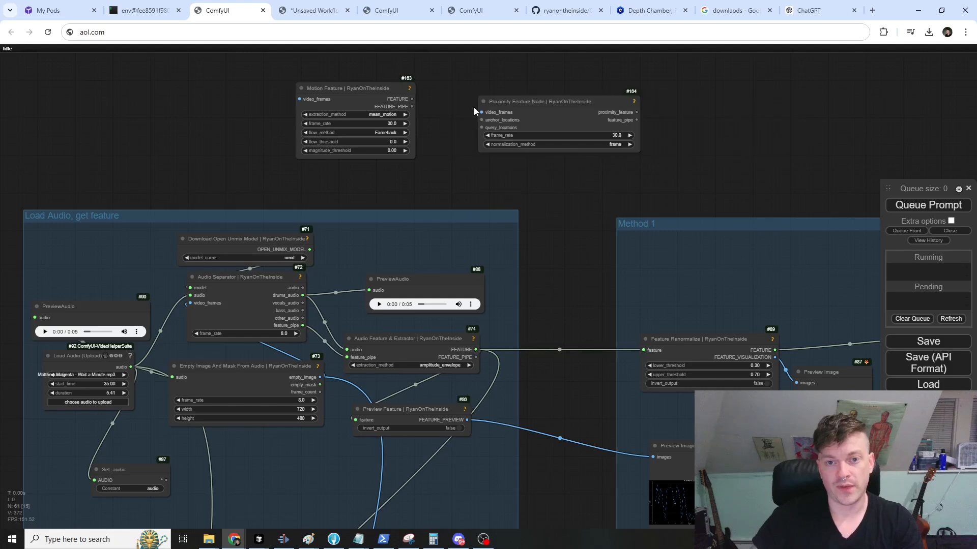
{"action": "left_click_drag", "start_coordinate": [575, 115], "coordinate": [507, 106]}
- Add a Time Feature node and position the Proximity Feature Node between it and the Motion Feature node
{"action": "double_click", "coordinate": [664, 109]}
{"action": "type", "text": "time fea"}
{"action": "key", "text": "Return"}
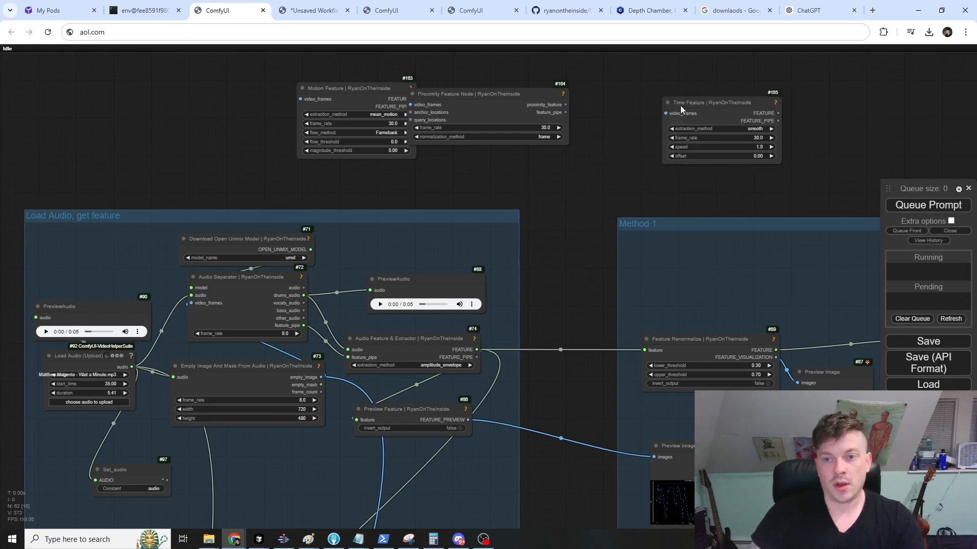
{"action": "scroll", "coordinate": [666, 193], "scroll_direction": "right", "scroll_amount": 3}
{"action": "left_click_drag", "start_coordinate": [366, 91], "coordinate": [481, 153]}
{"action": "left_click_drag", "start_coordinate": [448, 104], "coordinate": [434, 98]}
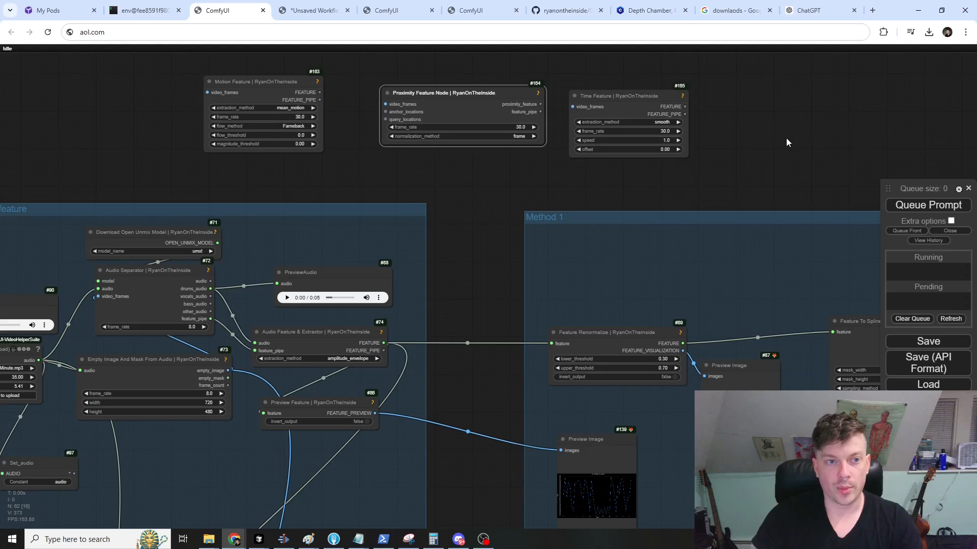
- Select the Motion Feature, Proximity Feature and Time Feature nodes together and delete them
{"action": "left_click_drag", "start_coordinate": [609, 144], "coordinate": [367, 75]}
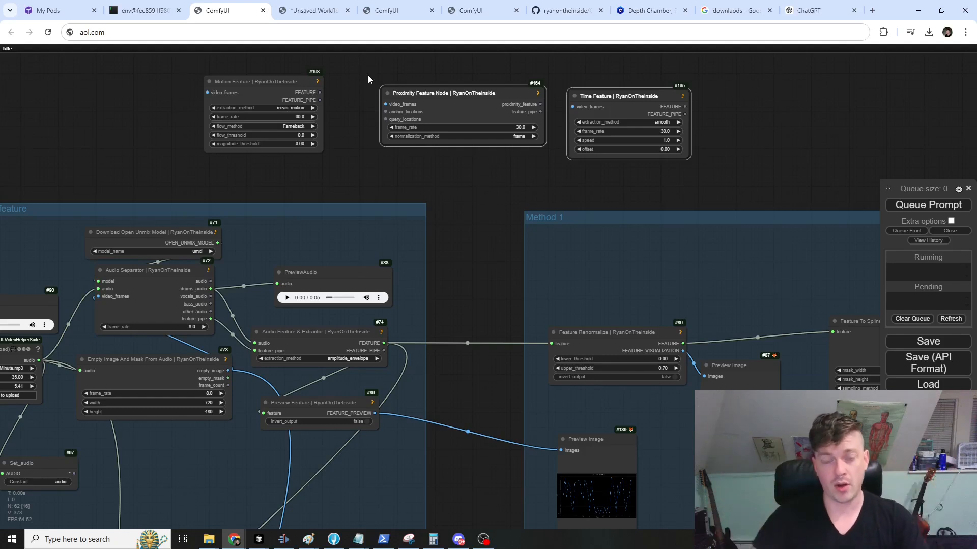
{"action": "left_click_drag", "start_coordinate": [641, 103], "coordinate": [644, 107]}
{"action": "left_click_drag", "start_coordinate": [768, 133], "coordinate": [149, 51]}
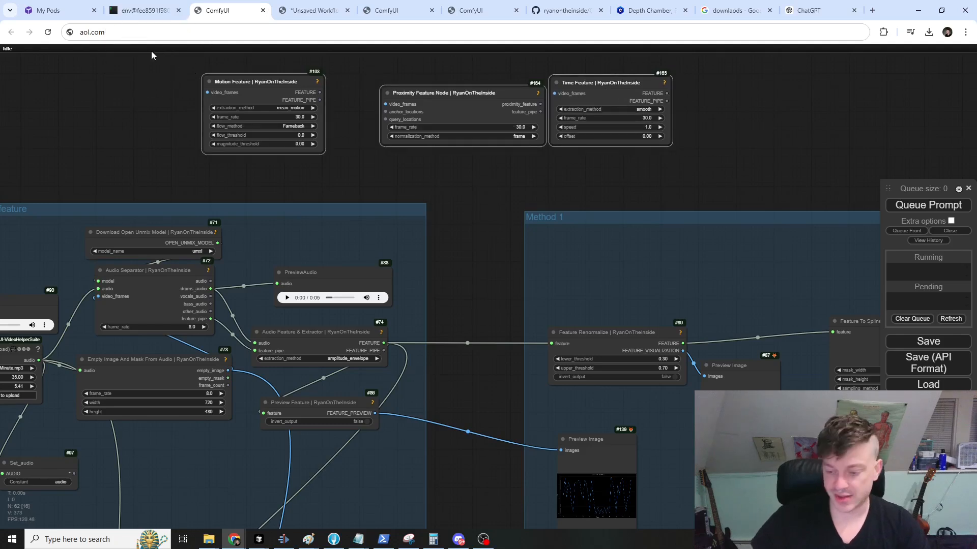
{"action": "key", "text": "Delete"}
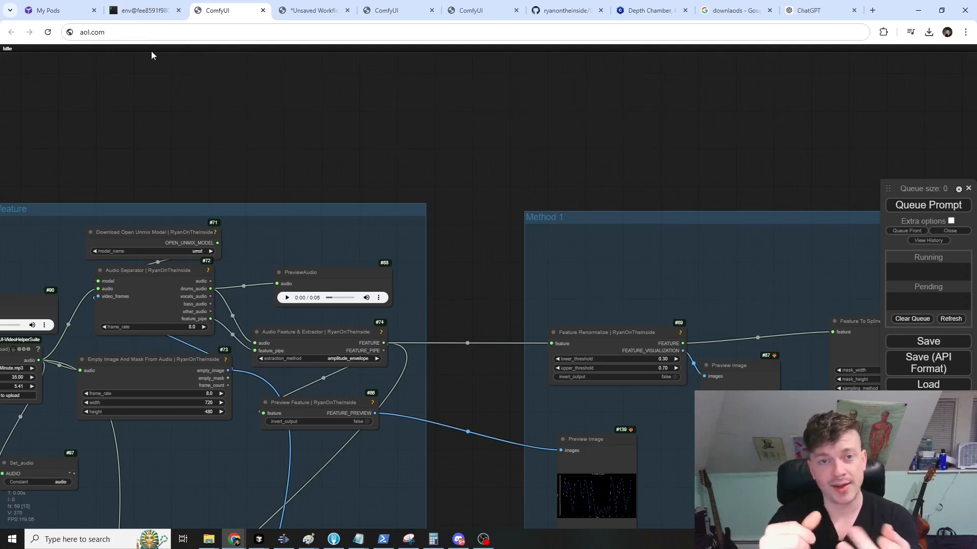
- Examine how the audio feature group connects to the Method 1 group and the large group below it
{"action": "scroll", "coordinate": [448, 114], "scroll_direction": "down", "scroll_amount": 3}
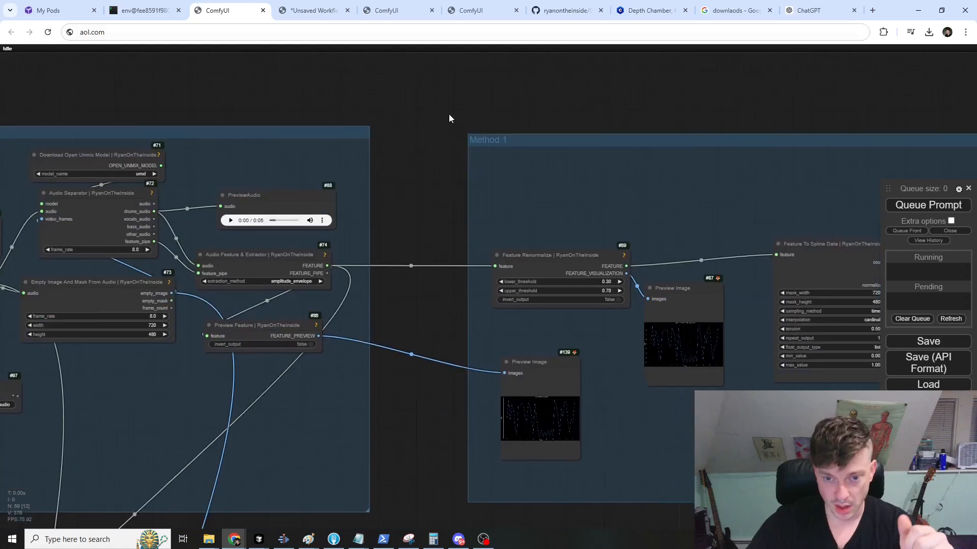
{"action": "scroll", "coordinate": [433, 237], "scroll_direction": "down", "scroll_amount": 3}
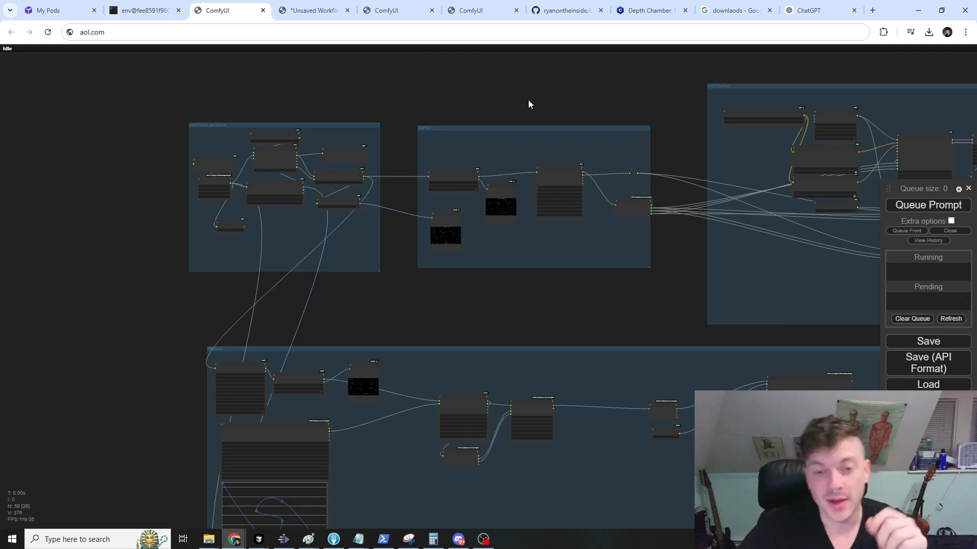
{"action": "scroll", "coordinate": [439, 277], "scroll_direction": "down", "scroll_amount": 2}
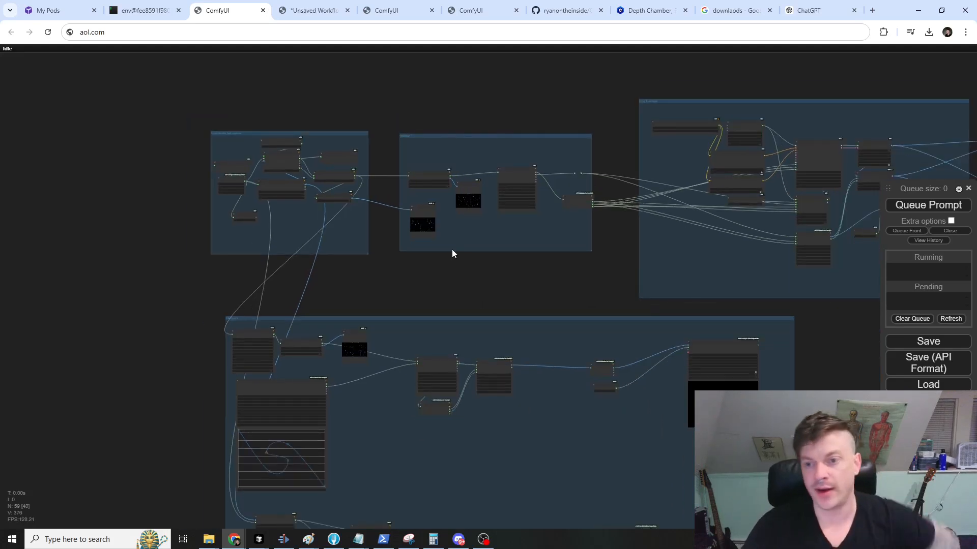
{"action": "left_click_drag", "start_coordinate": [489, 267], "coordinate": [437, 216]}
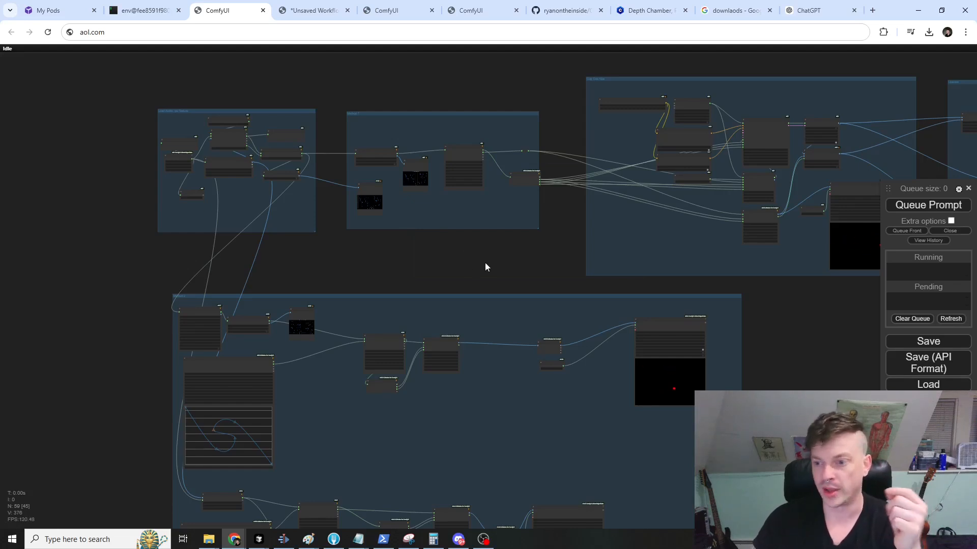
{"action": "left_click_drag", "start_coordinate": [484, 263], "coordinate": [446, 216]}
{"action": "scroll", "coordinate": [329, 385], "scroll_direction": "up", "scroll_amount": 1}
{"action": "scroll", "coordinate": [388, 316], "scroll_direction": "up", "scroll_amount": 4}
{"action": "left_click_drag", "start_coordinate": [330, 385], "coordinate": [566, 323]}
{"action": "scroll", "coordinate": [514, 366], "scroll_direction": "up", "scroll_amount": 2}
{"action": "scroll", "coordinate": [567, 323], "scroll_direction": "down", "scroll_amount": 7}
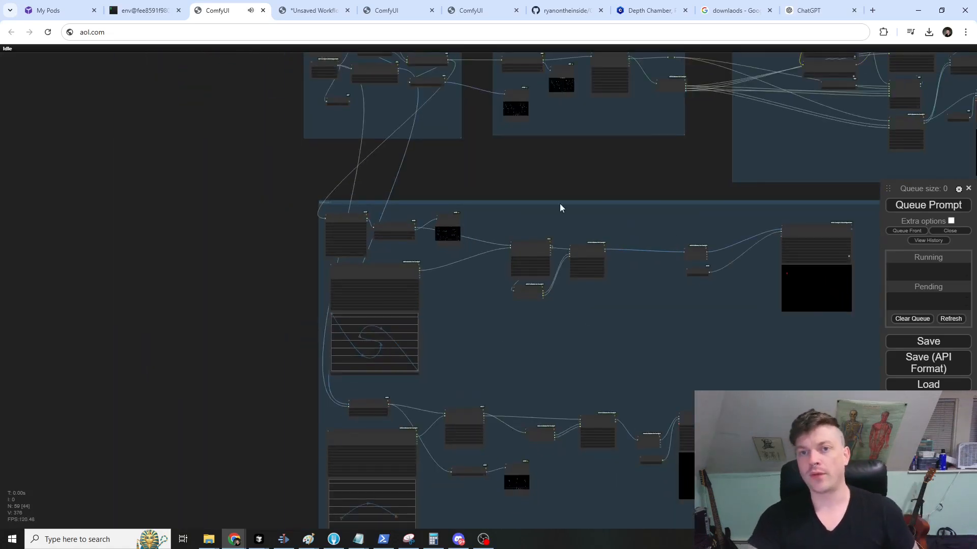
- Move the node containing the S-shaped spline curve slightly to the right within the large lower group
{"action": "scroll", "coordinate": [461, 210], "scroll_direction": "up", "scroll_amount": 5}
{"action": "left_click_drag", "start_coordinate": [342, 292], "coordinate": [373, 296]}
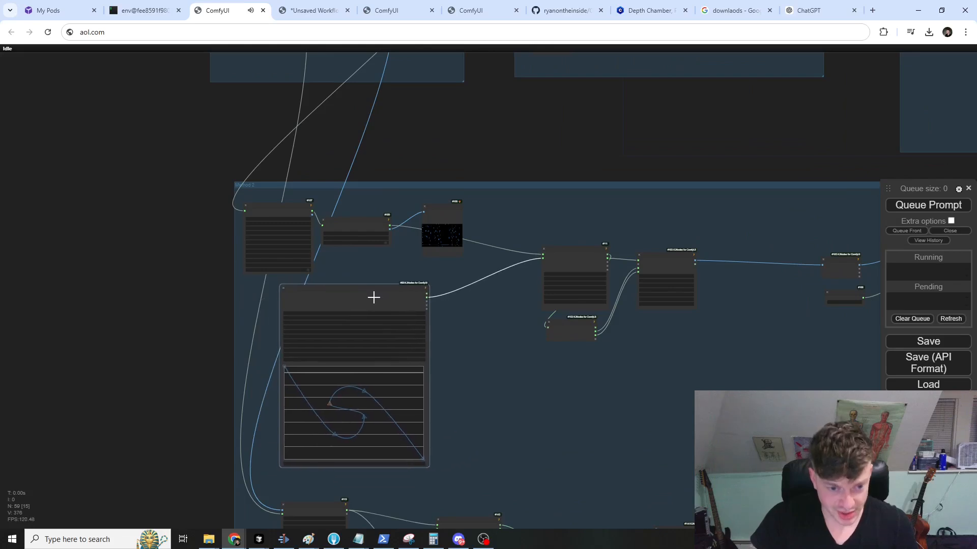
{"action": "left_click_drag", "start_coordinate": [484, 367], "coordinate": [486, 279]}
{"action": "left_click_drag", "start_coordinate": [360, 199], "coordinate": [390, 200]}
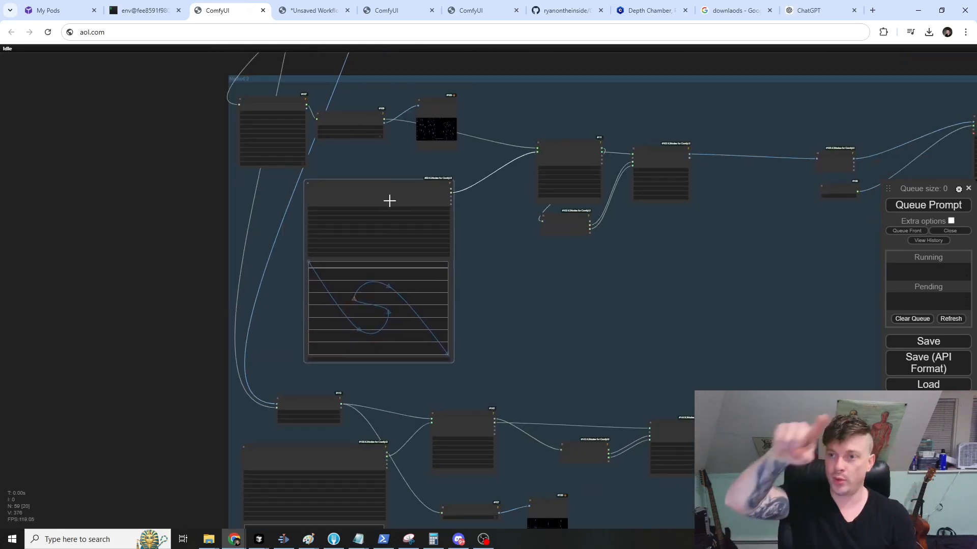
- Examine the Tora Encode Trajectory node and the connections feeding its coordinates and dimensions
{"action": "scroll", "coordinate": [389, 201], "scroll_direction": "down", "scroll_amount": 4}
{"action": "scroll", "coordinate": [684, 183], "scroll_direction": "down", "scroll_amount": 6}
{"action": "left_click_drag", "start_coordinate": [685, 183], "coordinate": [547, 427]}
{"action": "scroll", "coordinate": [536, 326], "scroll_direction": "up", "scroll_amount": 10}
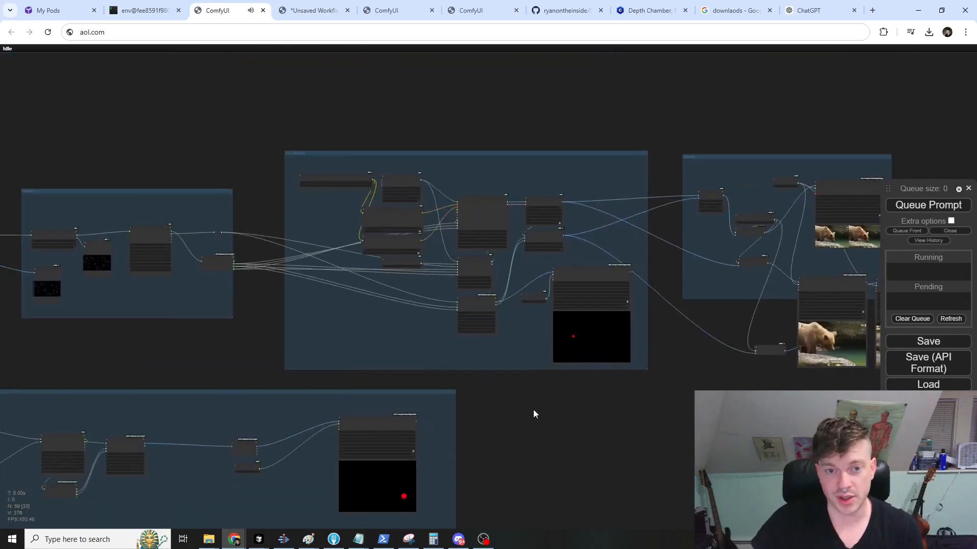
{"action": "scroll", "coordinate": [460, 234], "scroll_direction": "up", "scroll_amount": 8}
{"action": "left_click_drag", "start_coordinate": [587, 206], "coordinate": [601, 262]}
{"action": "left_click_drag", "start_coordinate": [448, 229], "coordinate": [442, 232]}
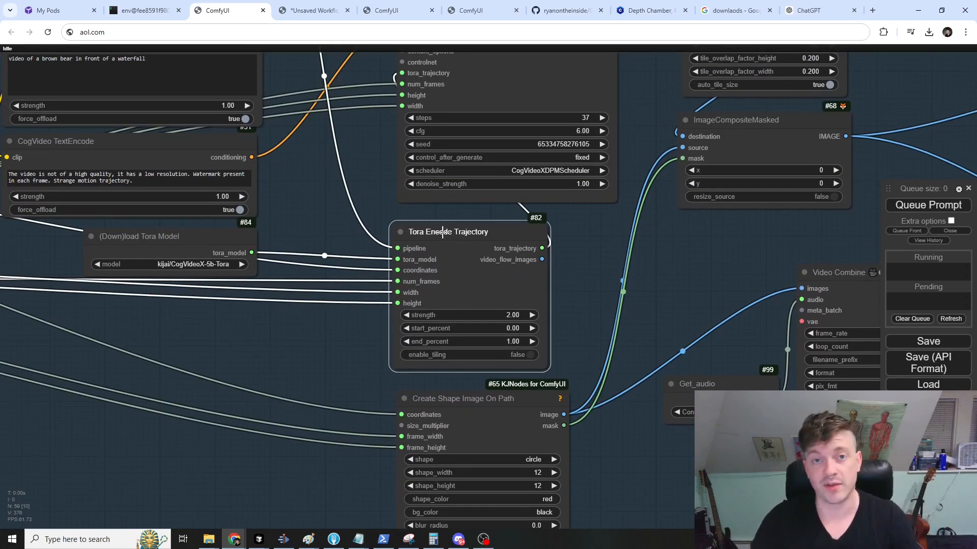
- Shift the Method 1 group slightly up and closer to the "Load Audio, get feature" group
{"action": "scroll", "coordinate": [443, 232], "scroll_direction": "down", "scroll_amount": 6}
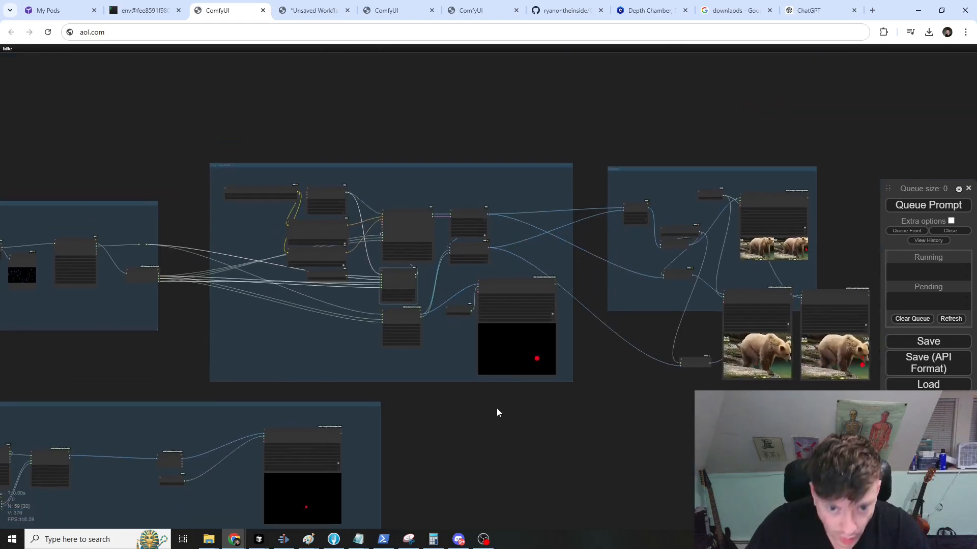
{"action": "left_click_drag", "start_coordinate": [471, 410], "coordinate": [512, 408]}
{"action": "left_click_drag", "start_coordinate": [175, 334], "coordinate": [365, 323]}
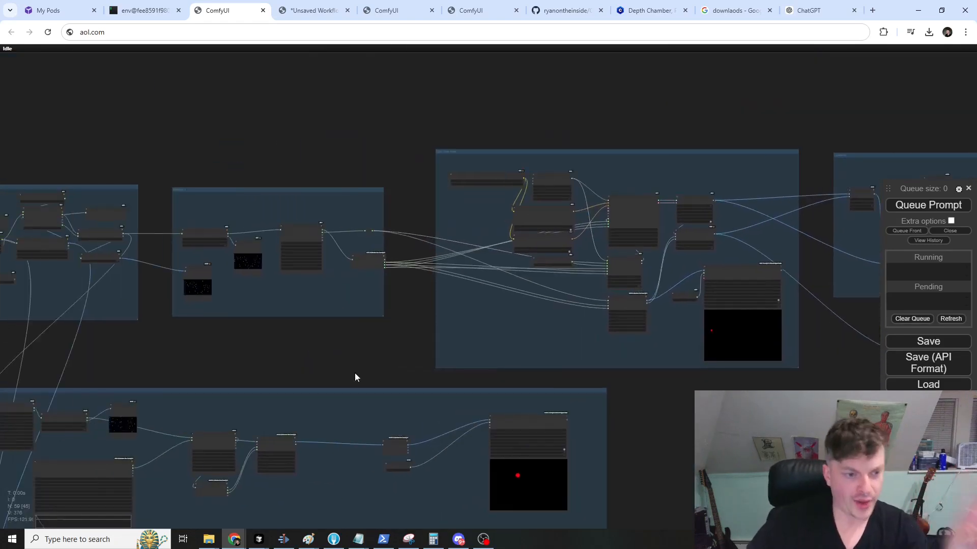
{"action": "left_click_drag", "start_coordinate": [308, 351], "coordinate": [447, 353]}
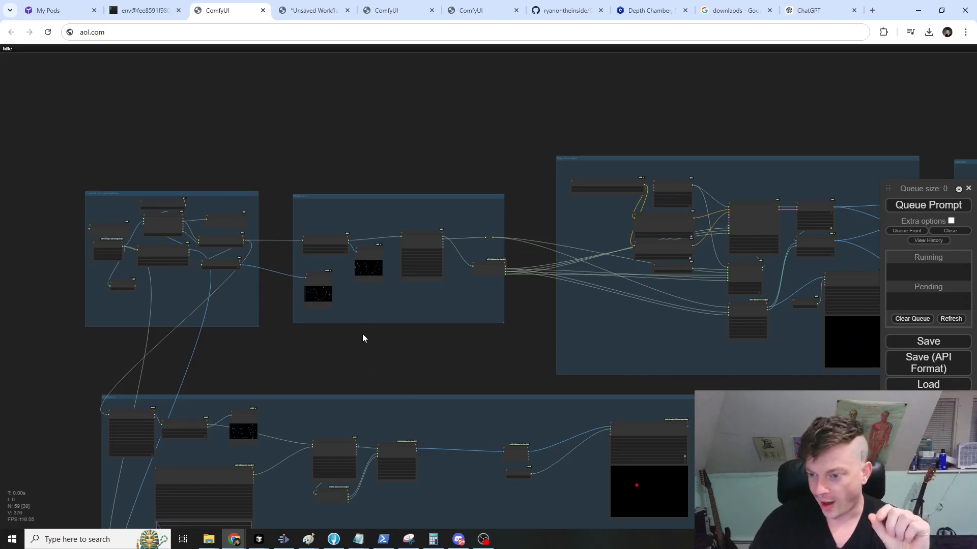
{"action": "scroll", "coordinate": [347, 189], "scroll_direction": "up", "scroll_amount": 1}
{"action": "scroll", "coordinate": [320, 164], "scroll_direction": "down", "scroll_amount": 1}
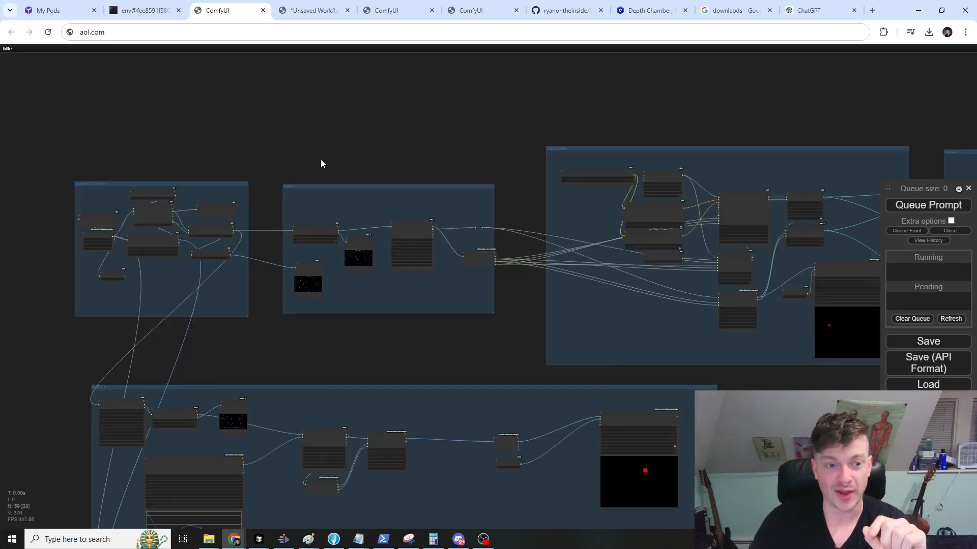
{"action": "mouse_move", "coordinate": [311, 187]}
{"action": "left_mouse_down"}
{"action": "mouse_move", "coordinate": [319, 178]}
{"action": "mouse_move", "coordinate": [304, 183]}
{"action": "left_mouse_up"}
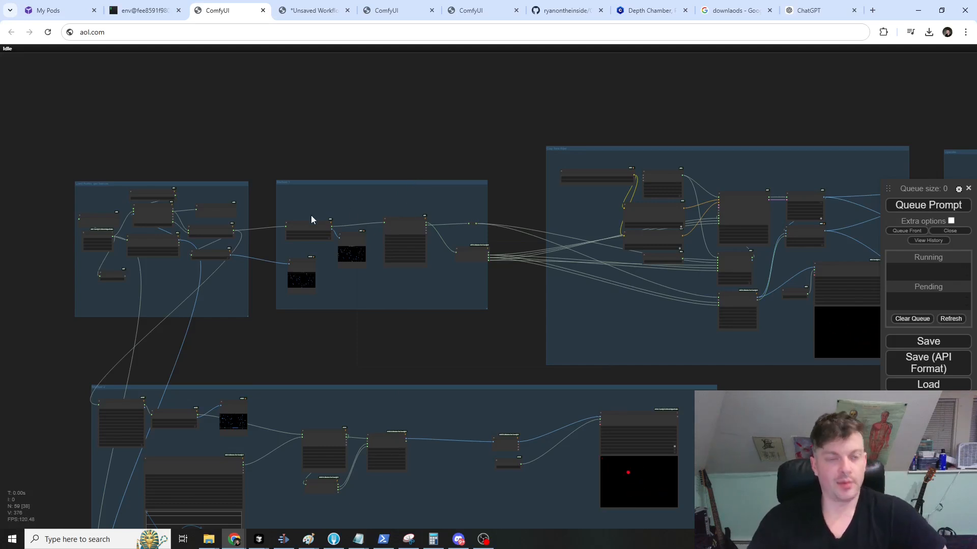
- Examine the Audio Feature & Extractor node and the Feature Renormalize node it feeds in Method 1
{"action": "scroll", "coordinate": [320, 163], "scroll_direction": "up", "scroll_amount": 8}
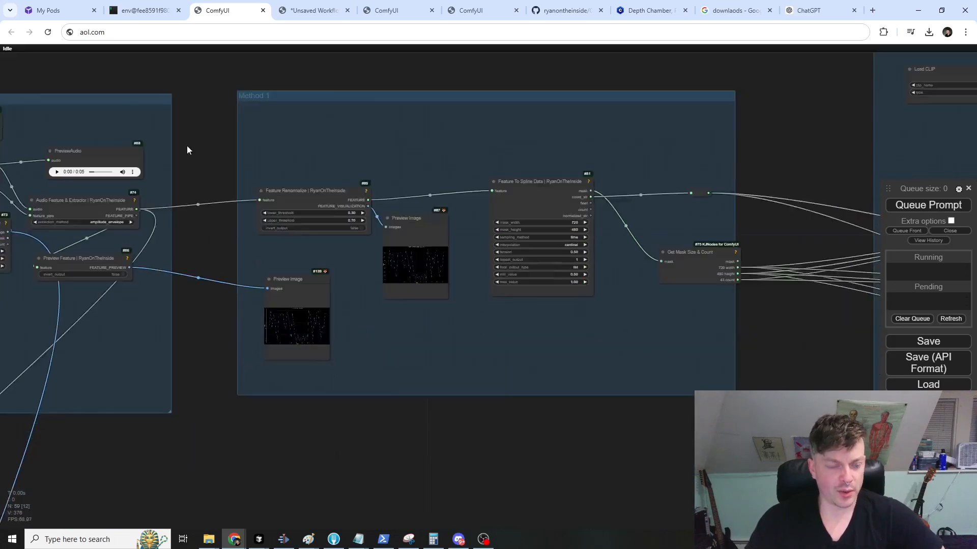
{"action": "scroll", "coordinate": [187, 150], "scroll_direction": "up", "scroll_amount": 3}
{"action": "left_click_drag", "start_coordinate": [194, 166], "coordinate": [189, 196]}
{"action": "left_click", "coordinate": [196, 187]}
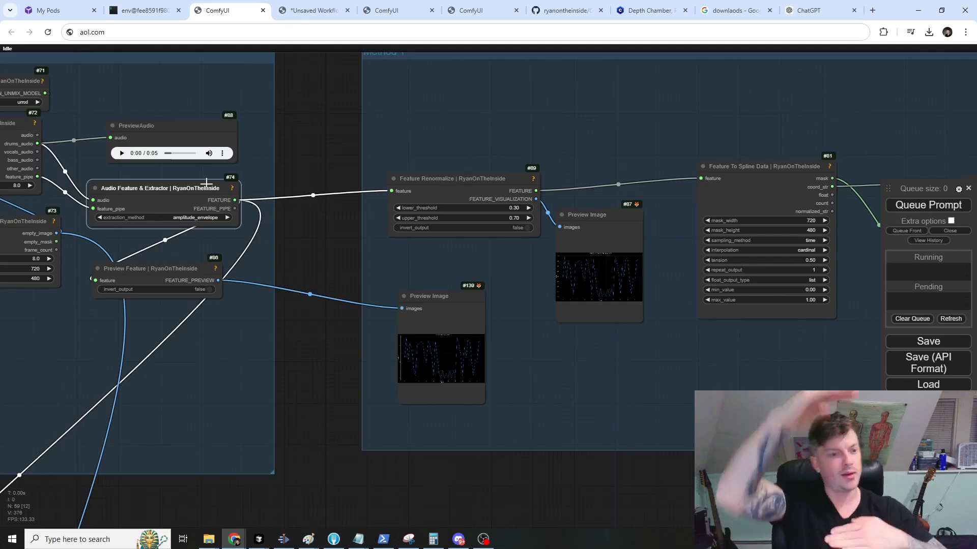
{"action": "scroll", "coordinate": [451, 191], "scroll_direction": "up", "scroll_amount": 7}
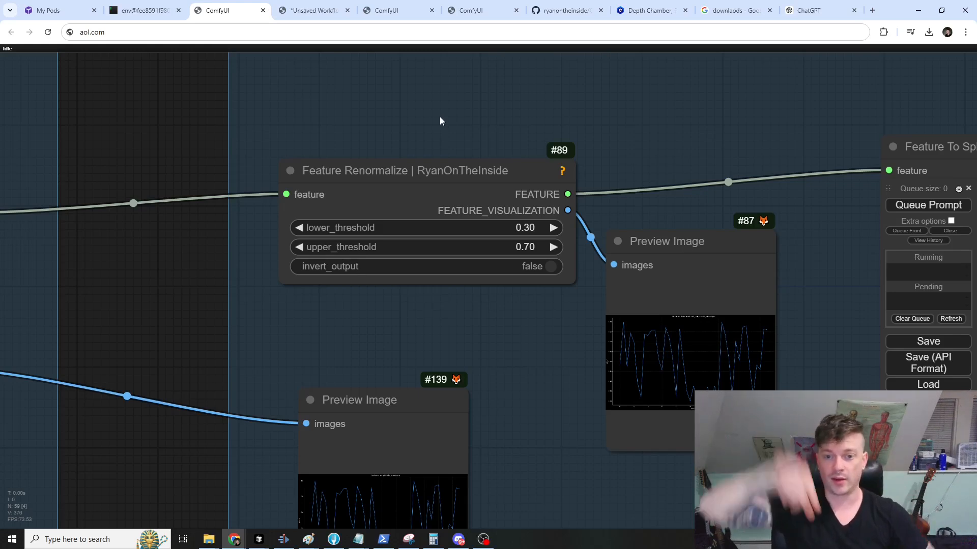
{"action": "left_click_drag", "start_coordinate": [648, 124], "coordinate": [555, 117]}
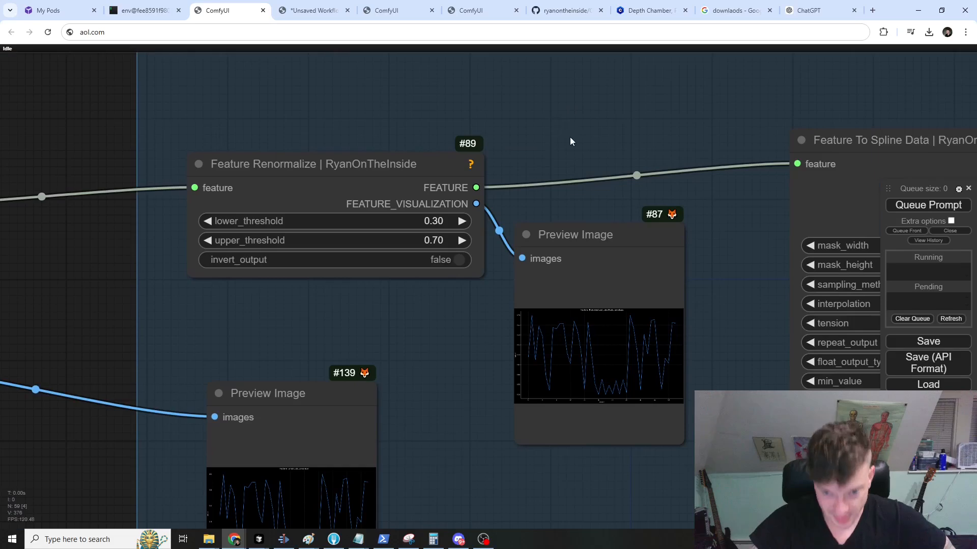
- Inspect the renormalized amplitude envelope graph up close and the settings of the Feature To Spline Data node
{"action": "scroll", "coordinate": [488, 376], "scroll_direction": "up", "scroll_amount": 10}
{"action": "left_click_drag", "start_coordinate": [507, 356], "coordinate": [240, 346]}
{"action": "scroll", "coordinate": [240, 346], "scroll_direction": "up", "scroll_amount": 4}
{"action": "left_click_drag", "start_coordinate": [285, 306], "coordinate": [56, 321]}
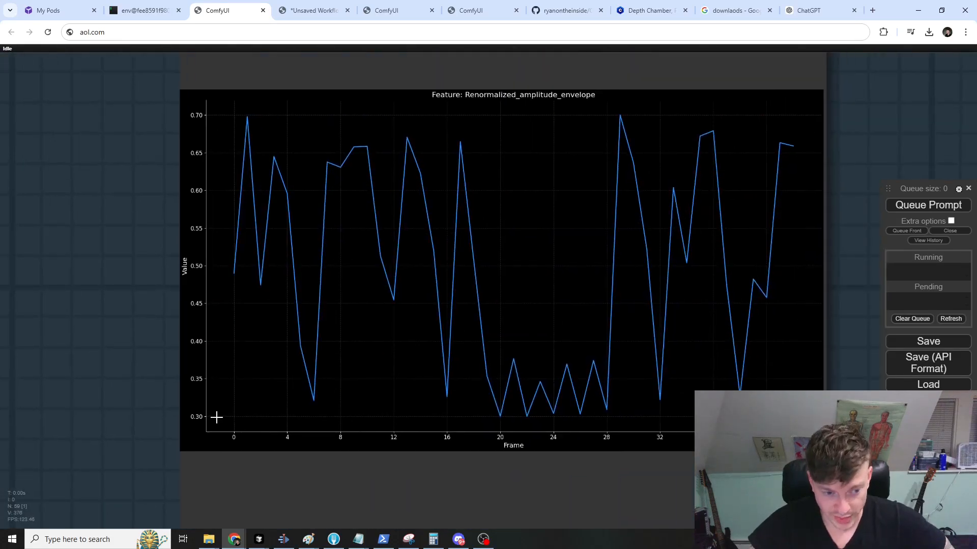
{"action": "scroll", "coordinate": [295, 415], "scroll_direction": "down", "scroll_amount": 8}
{"action": "scroll", "coordinate": [343, 402], "scroll_direction": "down", "scroll_amount": 5}
{"action": "left_click_drag", "start_coordinate": [501, 370], "coordinate": [350, 345]}
{"action": "scroll", "coordinate": [350, 344], "scroll_direction": "down", "scroll_amount": 4}
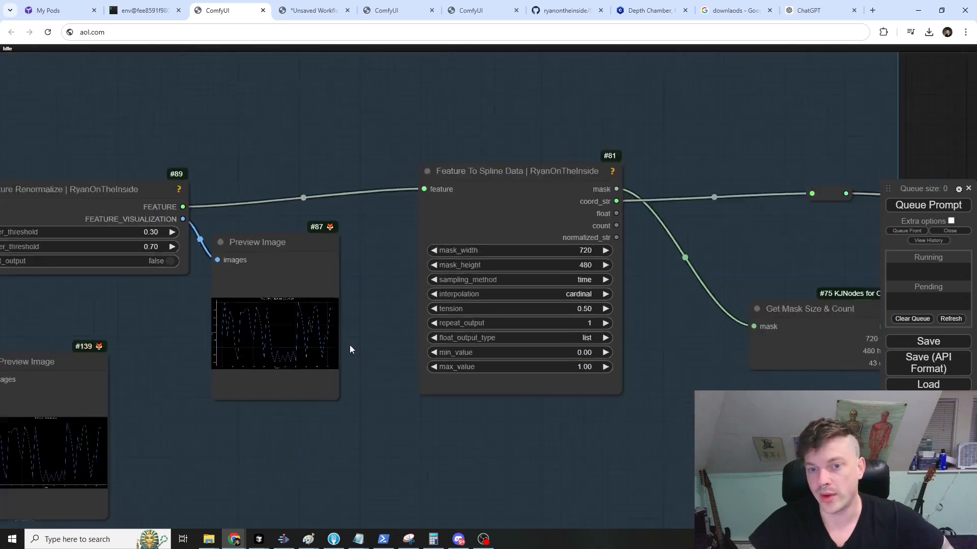
- Tidy Method 1 by moving the Feature To Spline Data and Feature Renormalize nodes slightly up and the renormalized Preview Image up between them
{"action": "scroll", "coordinate": [346, 374], "scroll_direction": "down", "scroll_amount": 1}
{"action": "left_click_drag", "start_coordinate": [461, 177], "coordinate": [453, 150]}
{"action": "left_click_drag", "start_coordinate": [127, 209], "coordinate": [133, 190]}
{"action": "left_click_drag", "start_coordinate": [240, 256], "coordinate": [263, 210]}
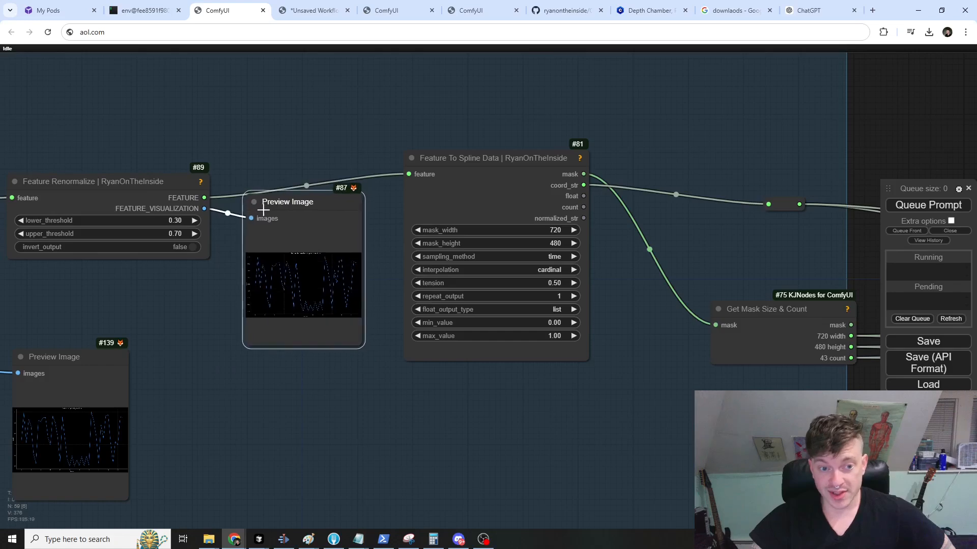
{"action": "left_click_drag", "start_coordinate": [452, 169], "coordinate": [457, 174]}
- Trace the mask and coordinate outputs from Method 1 into the Tora generation group and on through the rest of the workflow
{"action": "scroll", "coordinate": [457, 174], "scroll_direction": "down", "scroll_amount": 4}
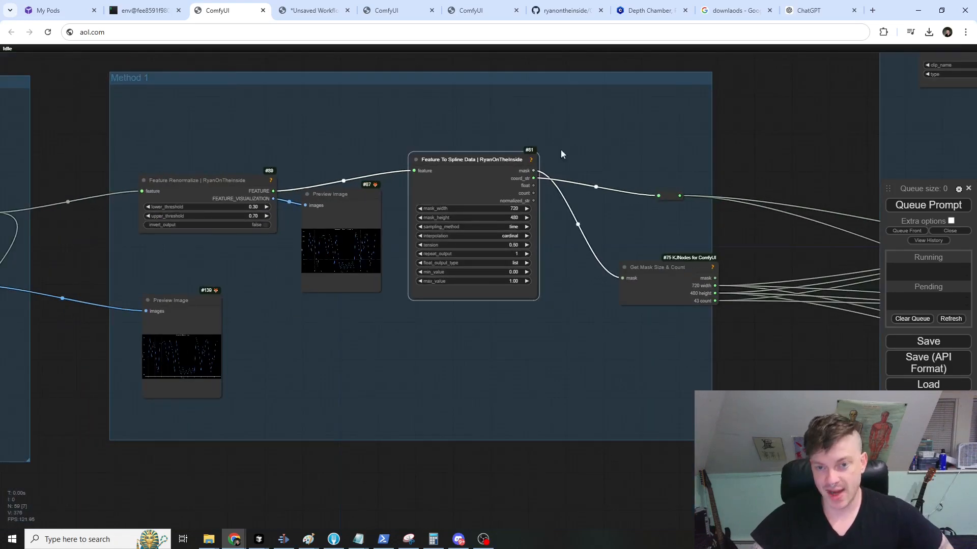
{"action": "left_click_drag", "start_coordinate": [562, 153], "coordinate": [456, 156]}
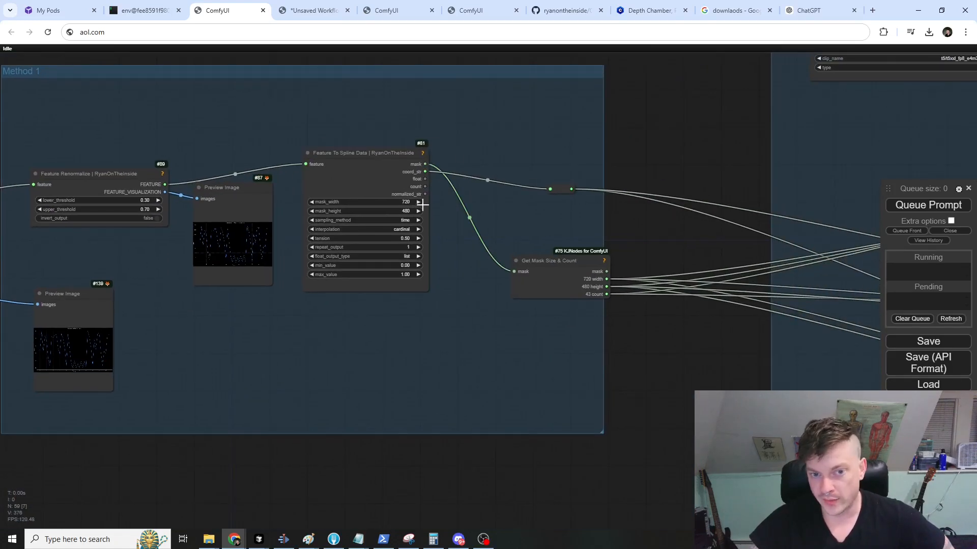
{"action": "scroll", "coordinate": [441, 178], "scroll_direction": "down", "scroll_amount": 4}
{"action": "left_click_drag", "start_coordinate": [575, 183], "coordinate": [428, 179]}
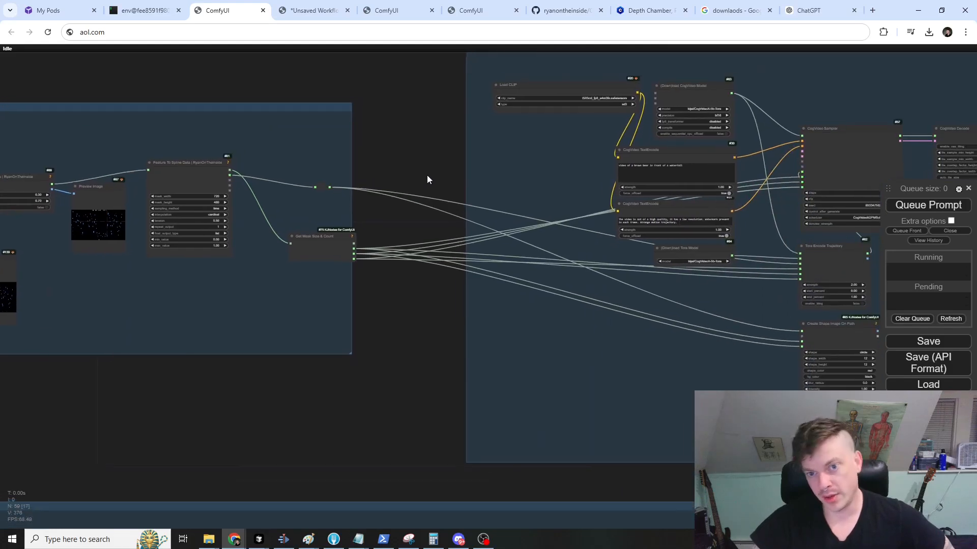
{"action": "scroll", "coordinate": [422, 219], "scroll_direction": "down", "scroll_amount": 5}
{"action": "left_click_drag", "start_coordinate": [423, 222], "coordinate": [251, 275]}
{"action": "scroll", "coordinate": [481, 358], "scroll_direction": "down", "scroll_amount": 4}
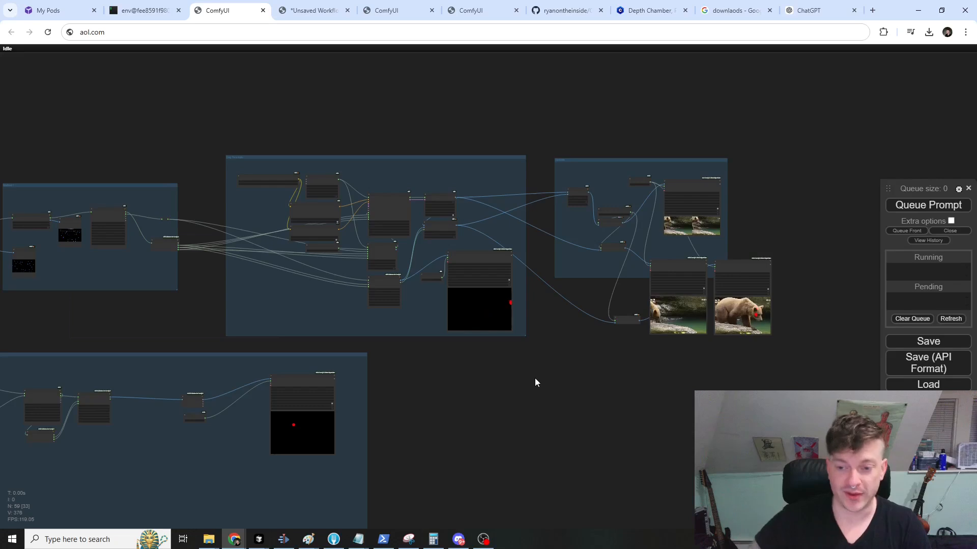
{"action": "scroll", "coordinate": [557, 351], "scroll_direction": "down", "scroll_amount": 7}
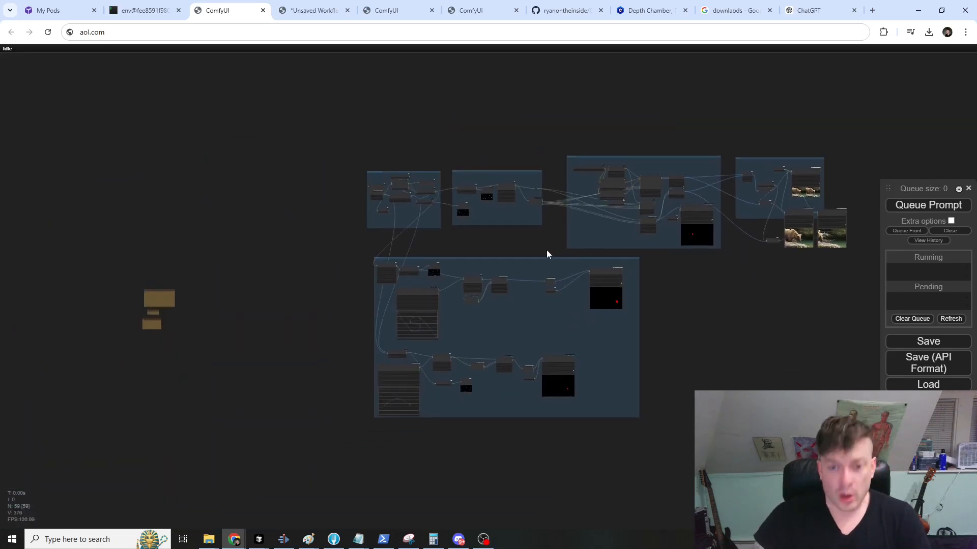
- Examine the overall layout of the Method 2 group and how the extracted audio features and Spline Editor feed its upper branch
{"action": "scroll", "coordinate": [457, 246], "scroll_direction": "up", "scroll_amount": 1}
{"action": "scroll", "coordinate": [490, 247], "scroll_direction": "up", "scroll_amount": 4}
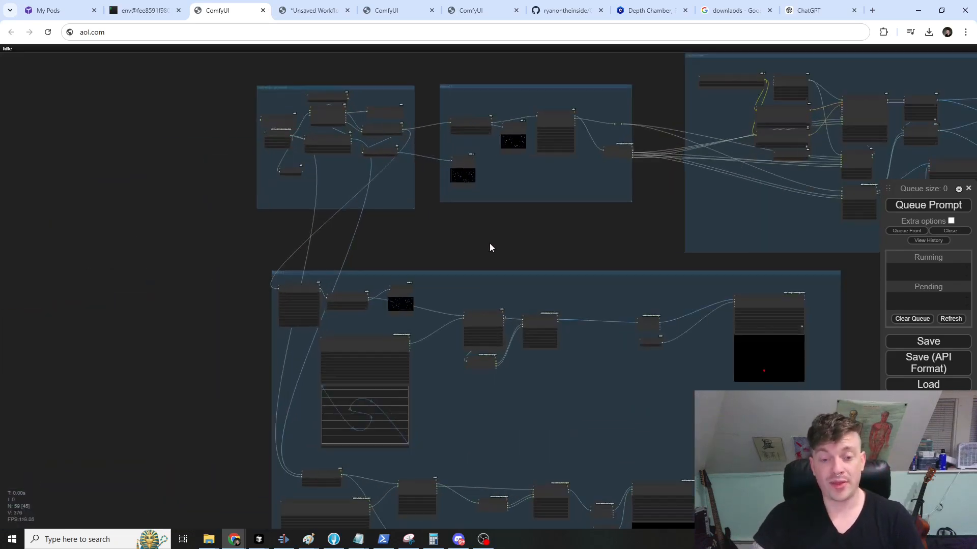
{"action": "scroll", "coordinate": [489, 248], "scroll_direction": "up", "scroll_amount": 4}
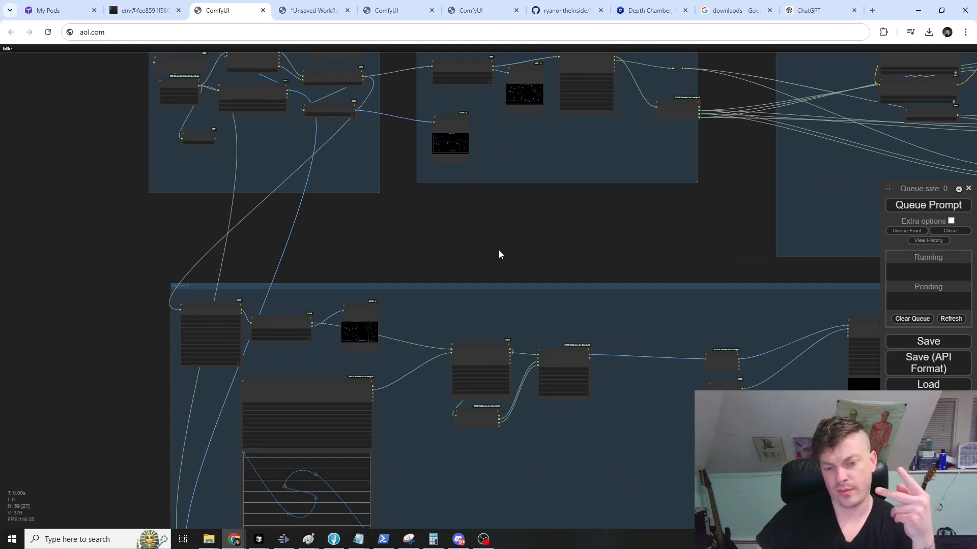
{"action": "left_click_drag", "start_coordinate": [493, 253], "coordinate": [408, 211]}
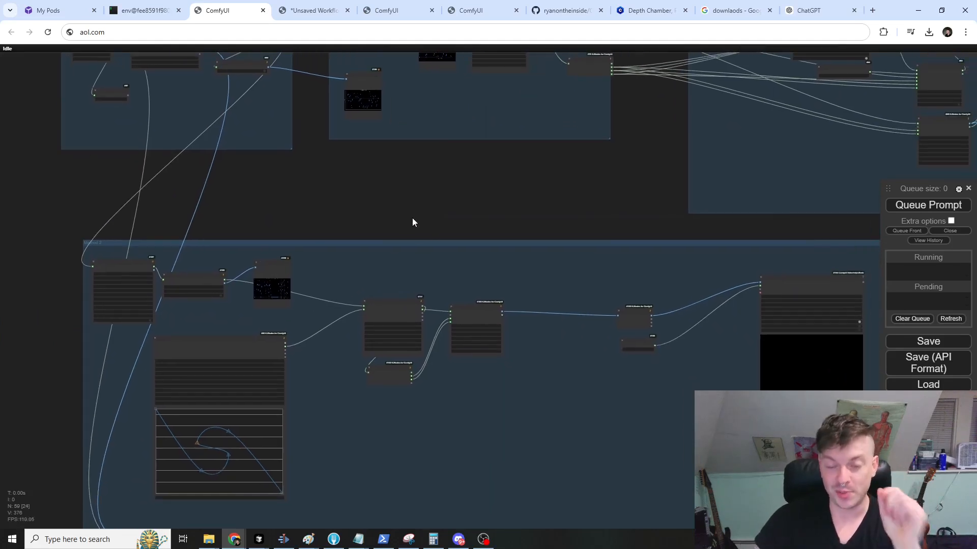
{"action": "scroll", "coordinate": [471, 469], "scroll_direction": "up", "scroll_amount": 2}
{"action": "left_click_drag", "start_coordinate": [435, 427], "coordinate": [506, 356]}
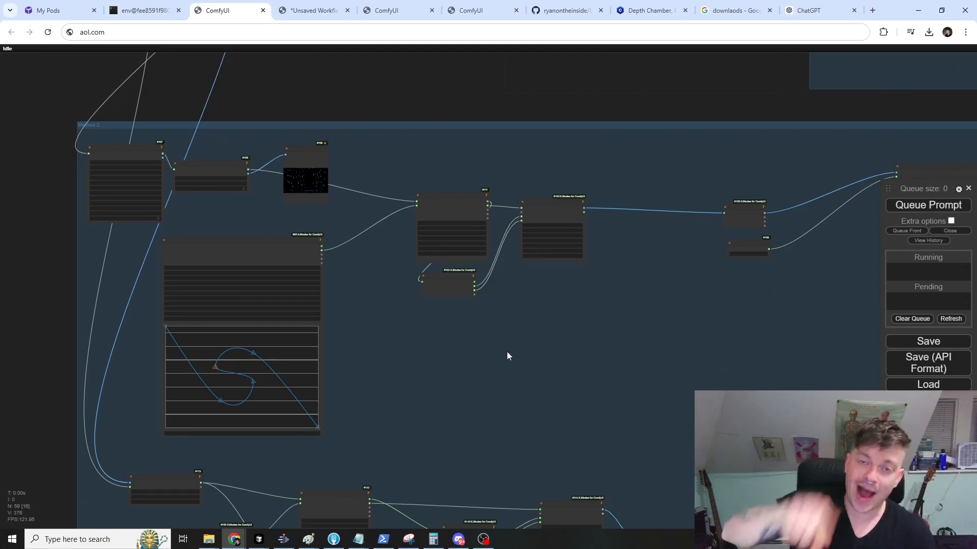
{"action": "scroll", "coordinate": [372, 130], "scroll_direction": "up", "scroll_amount": 5}
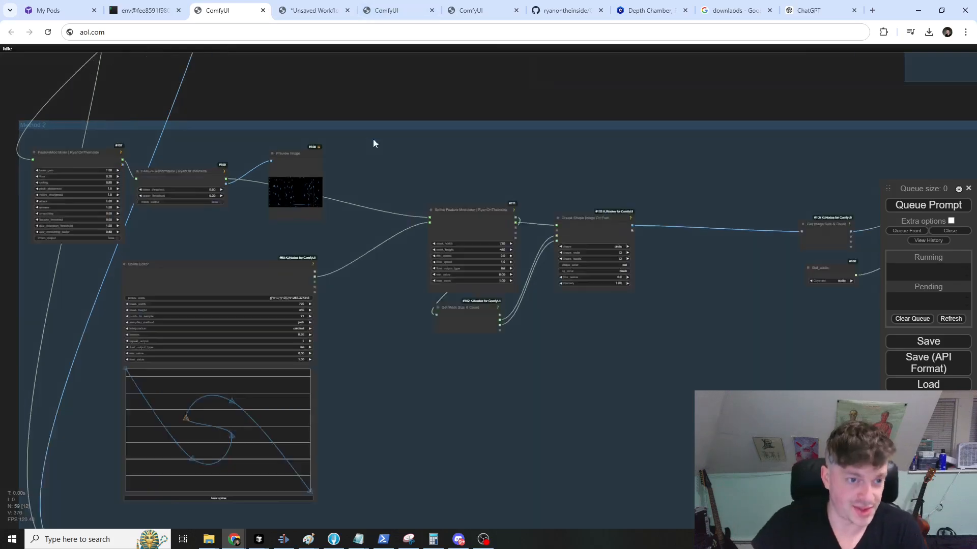
{"action": "scroll", "coordinate": [501, 174], "scroll_direction": "down", "scroll_amount": 6}
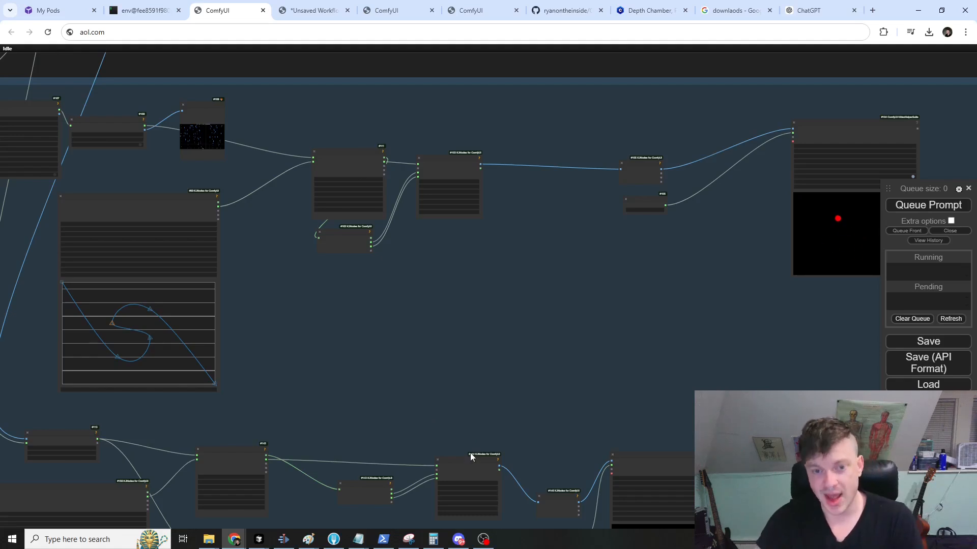
- Inspect the Spline Feature Modulator and follow its output through Create Shape Image On Path to the upper branch's Video Combine preview
{"action": "scroll", "coordinate": [343, 175], "scroll_direction": "up", "scroll_amount": 5}
{"action": "left_click", "coordinate": [380, 183]}
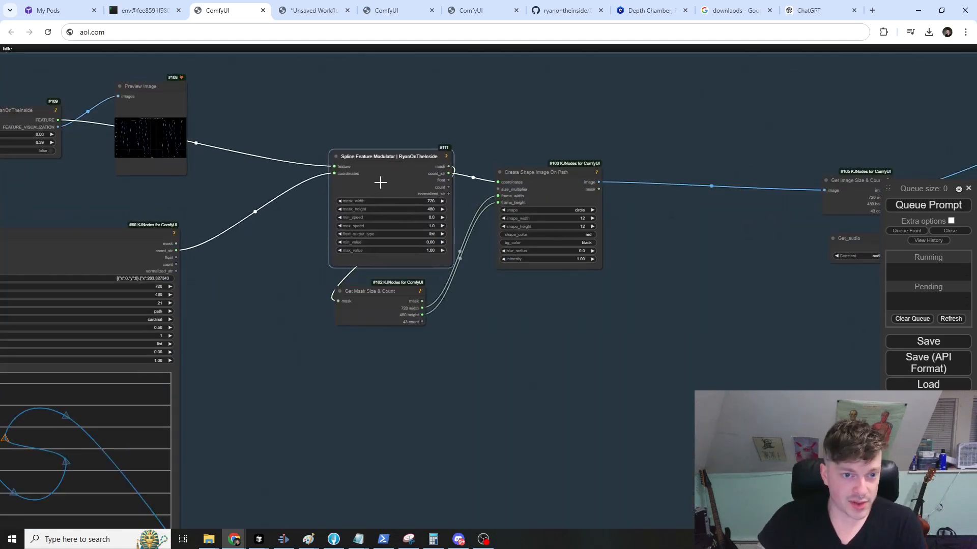
{"action": "scroll", "coordinate": [440, 139], "scroll_direction": "down", "scroll_amount": 3}
{"action": "left_click_drag", "start_coordinate": [441, 140], "coordinate": [405, 120]}
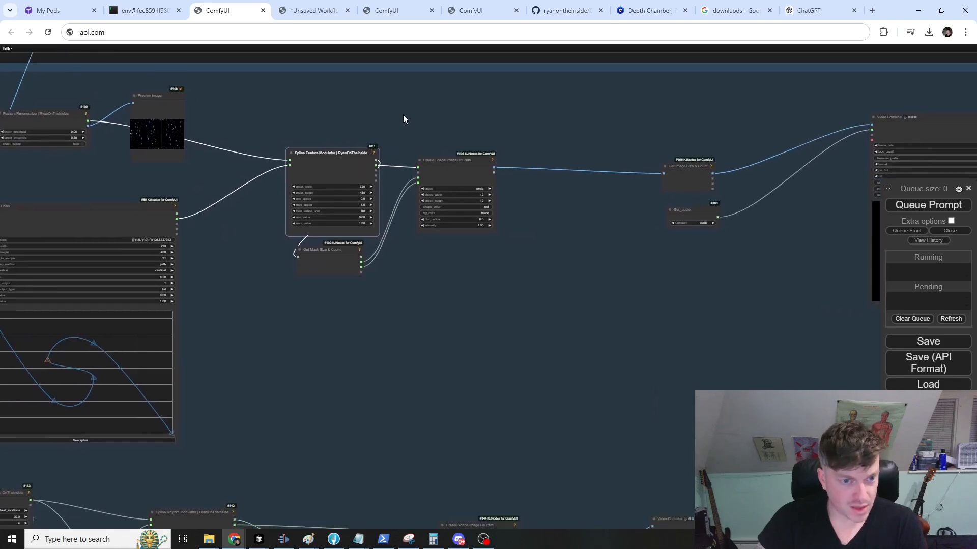
{"action": "left_click_drag", "start_coordinate": [480, 332], "coordinate": [418, 330]}
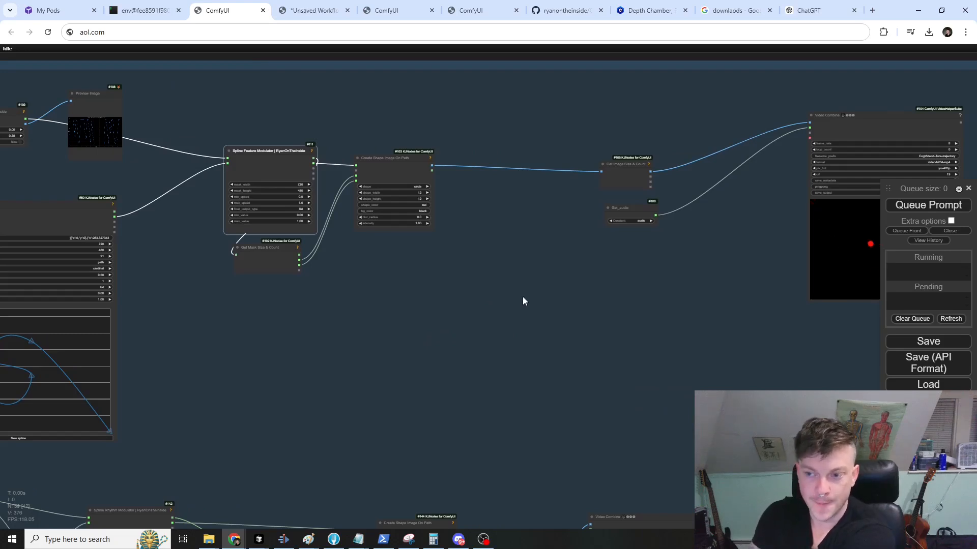
{"action": "left_click_drag", "start_coordinate": [559, 287], "coordinate": [467, 278]}
{"action": "left_click_drag", "start_coordinate": [578, 316], "coordinate": [364, 353]}
{"action": "scroll", "coordinate": [547, 316], "scroll_direction": "up", "scroll_amount": 2}
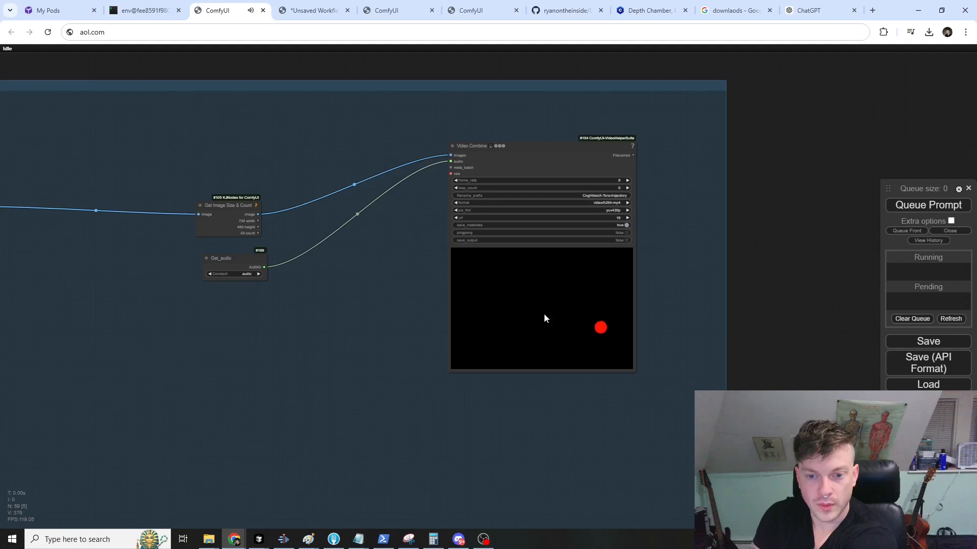
{"action": "scroll", "coordinate": [544, 314], "scroll_direction": "up", "scroll_amount": 1}
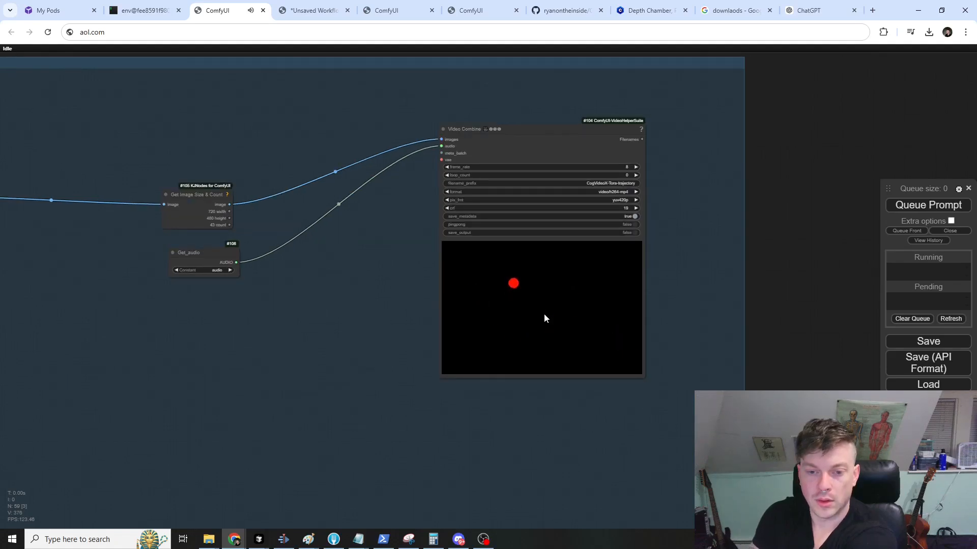
- Move the upper Spline Editor beside its Video Combine preview to compare path and motion, and return it to the branch's start
{"action": "scroll", "coordinate": [545, 317], "scroll_direction": "down", "scroll_amount": 6}
{"action": "left_click_drag", "start_coordinate": [256, 413], "coordinate": [487, 373]}
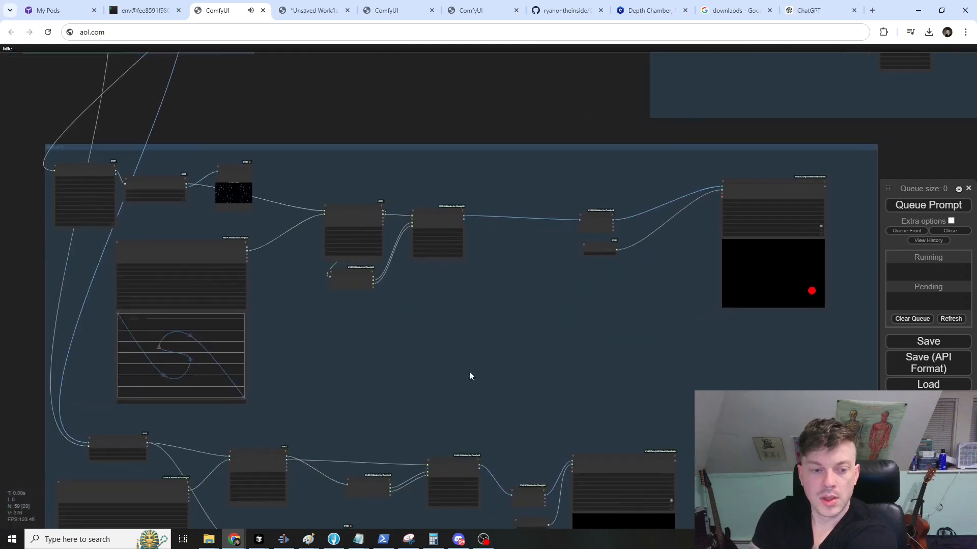
{"action": "scroll", "coordinate": [487, 374], "scroll_direction": "down", "scroll_amount": 2}
{"action": "left_click_drag", "start_coordinate": [217, 280], "coordinate": [629, 203]}
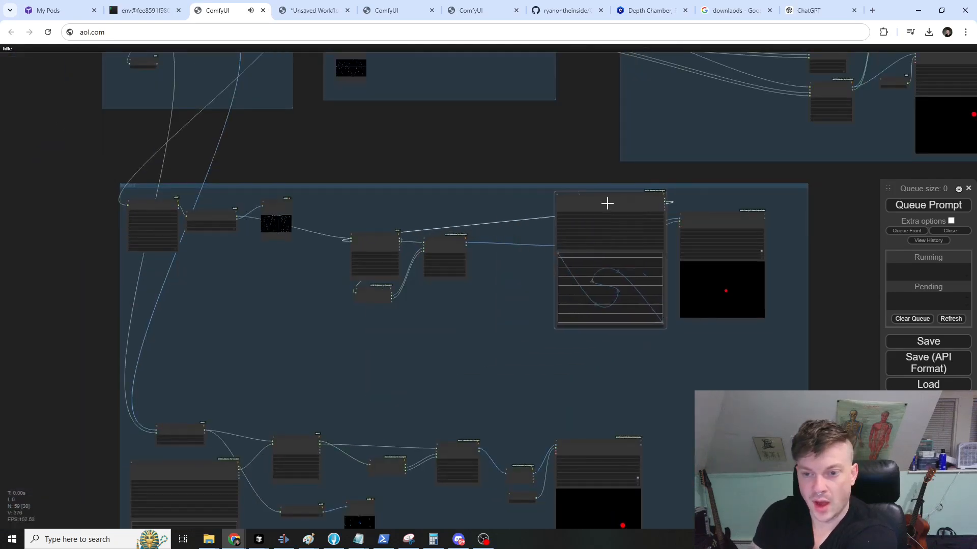
{"action": "scroll", "coordinate": [675, 291], "scroll_direction": "up", "scroll_amount": 8}
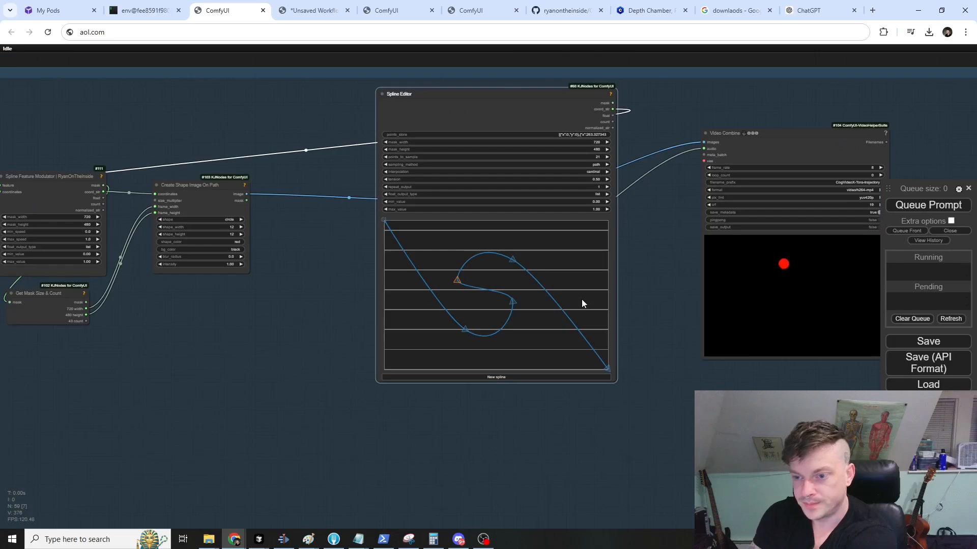
{"action": "scroll", "coordinate": [657, 417], "scroll_direction": "down", "scroll_amount": 9}
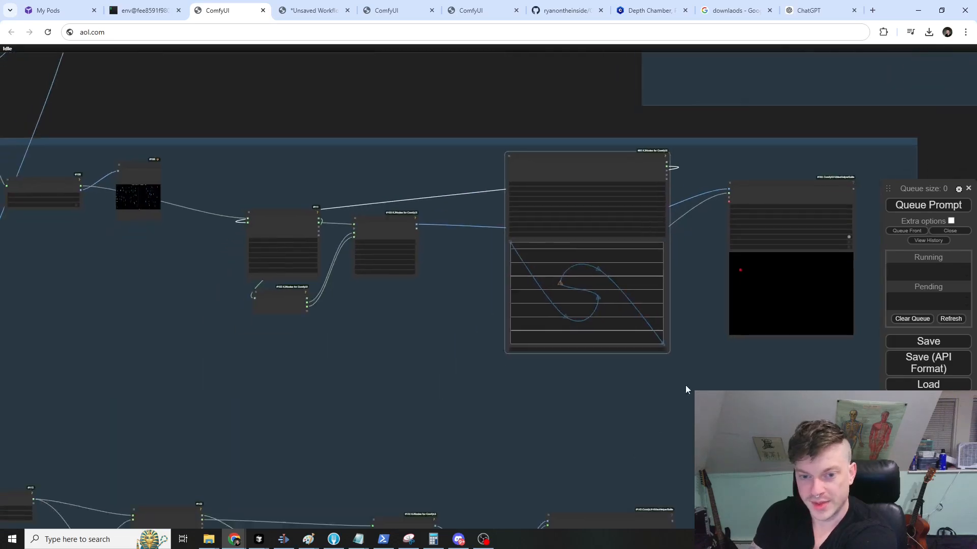
{"action": "left_click_drag", "start_coordinate": [623, 218], "coordinate": [286, 282]}
{"action": "left_click_drag", "start_coordinate": [535, 325], "coordinate": [533, 319]}
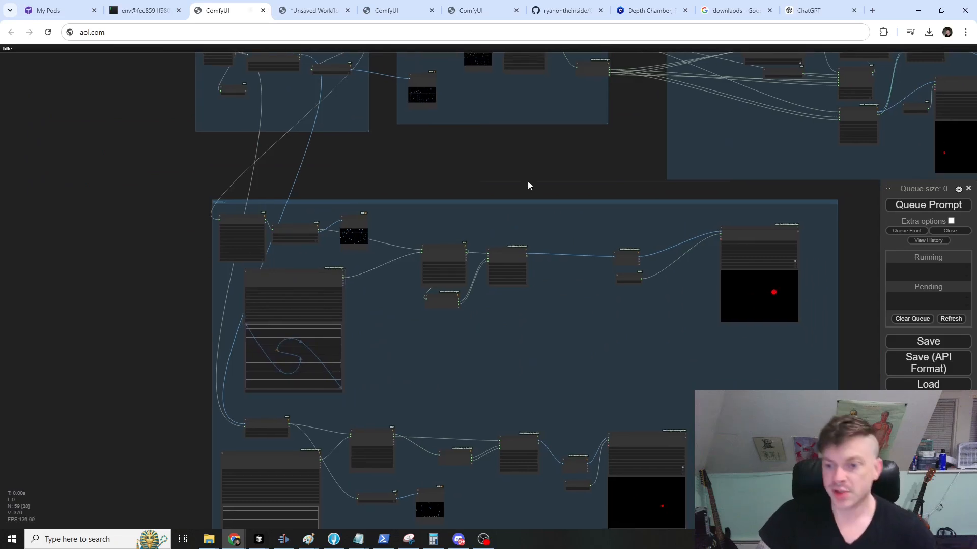
- In Method 2's lower branch, move the Spline Rhythm Modulator farther from the Rhythm Feature Extractor and nudge the extractor slightly down
{"action": "left_click_drag", "start_coordinate": [681, 426], "coordinate": [611, 279]}
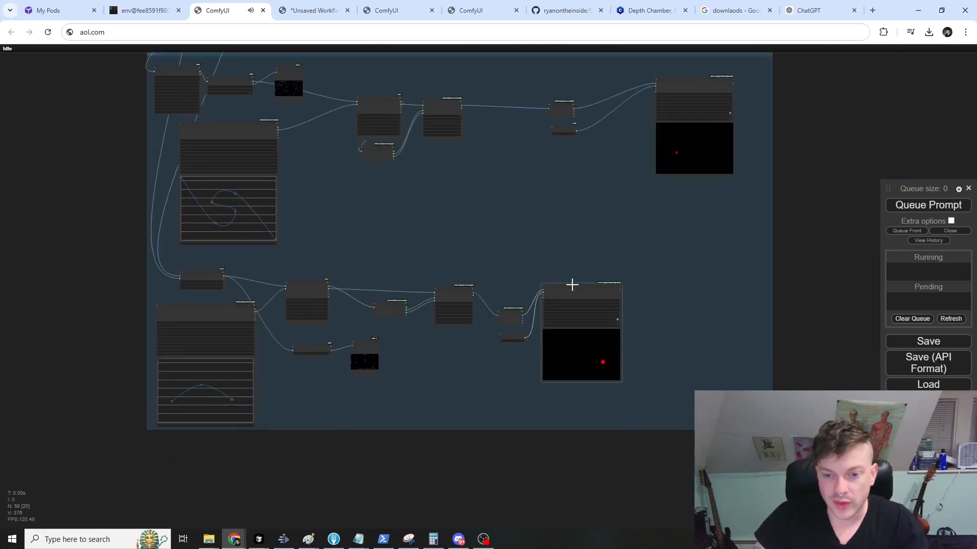
{"action": "scroll", "coordinate": [316, 270], "scroll_direction": "up", "scroll_amount": 10}
{"action": "left_click_drag", "start_coordinate": [270, 320], "coordinate": [336, 305]}
{"action": "scroll", "coordinate": [400, 260], "scroll_direction": "down", "scroll_amount": 1}
{"action": "scroll", "coordinate": [401, 262], "scroll_direction": "down", "scroll_amount": 4}
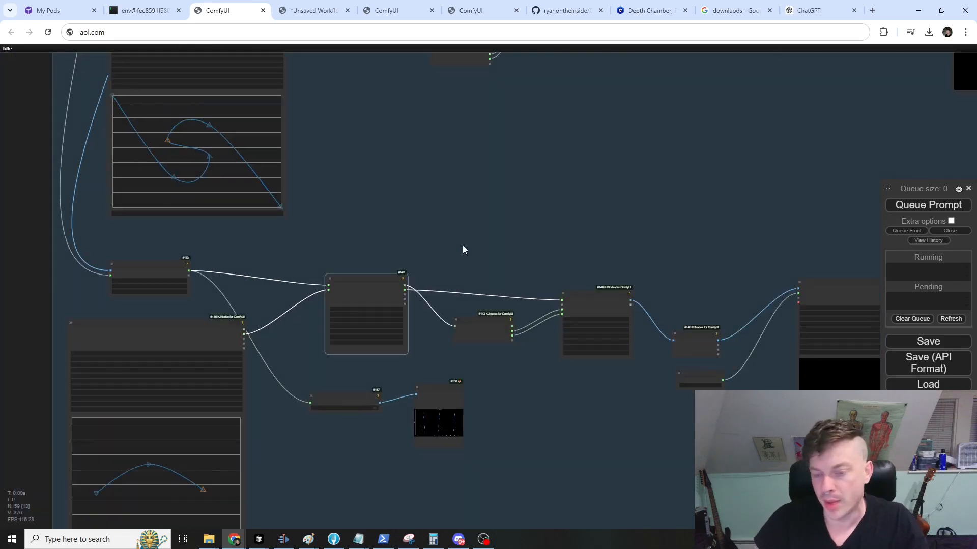
{"action": "scroll", "coordinate": [151, 269], "scroll_direction": "up", "scroll_amount": 7}
{"action": "left_click_drag", "start_coordinate": [130, 260], "coordinate": [133, 270]}
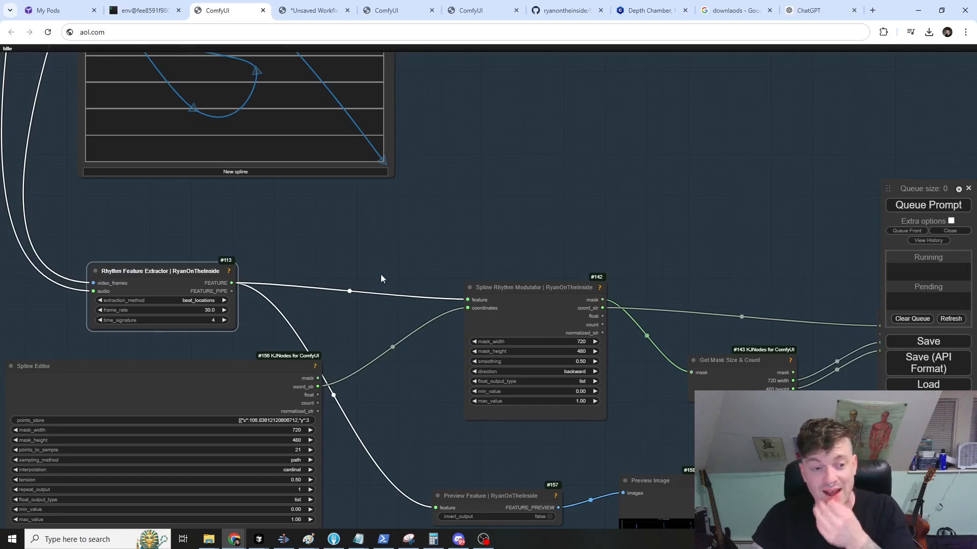
- Review the rhythm branch's feature preview and the Spline Rhythm Modulator's direction options, keeping backward selected
{"action": "scroll", "coordinate": [407, 269], "scroll_direction": "down", "scroll_amount": 2}
{"action": "scroll", "coordinate": [529, 254], "scroll_direction": "down", "scroll_amount": 2}
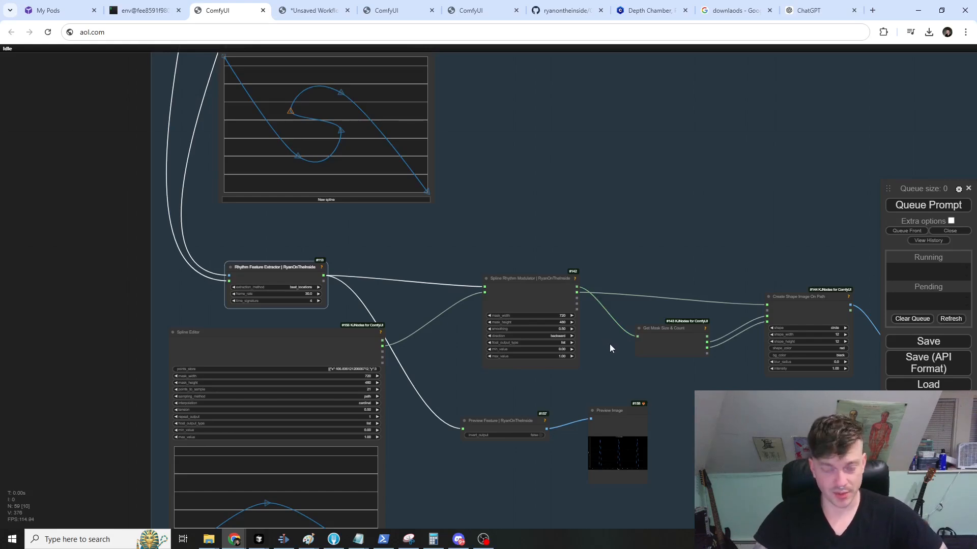
{"action": "scroll", "coordinate": [672, 397], "scroll_direction": "down", "scroll_amount": 1}
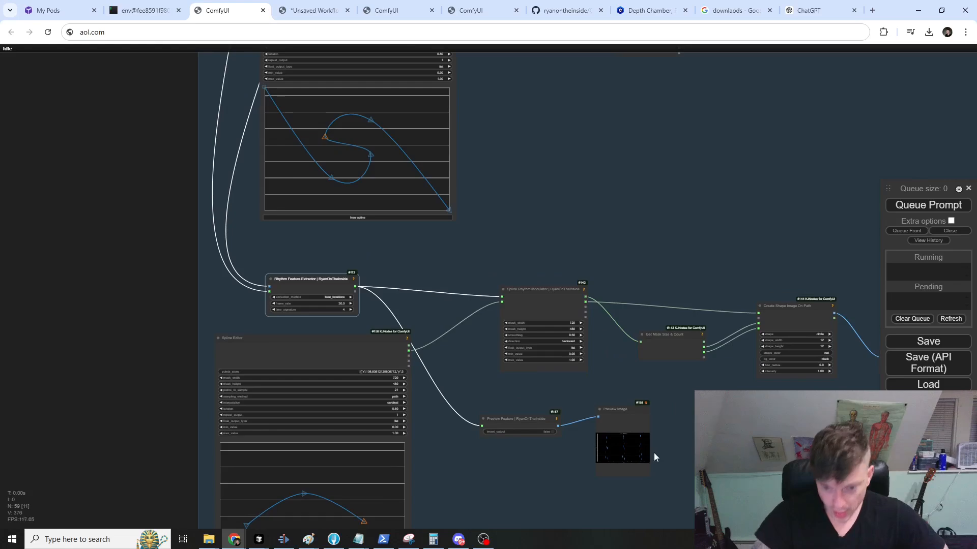
{"action": "left_click_drag", "start_coordinate": [654, 453], "coordinate": [427, 466]}
{"action": "scroll", "coordinate": [327, 351], "scroll_direction": "up", "scroll_amount": 8}
{"action": "left_click", "coordinate": [311, 343]}
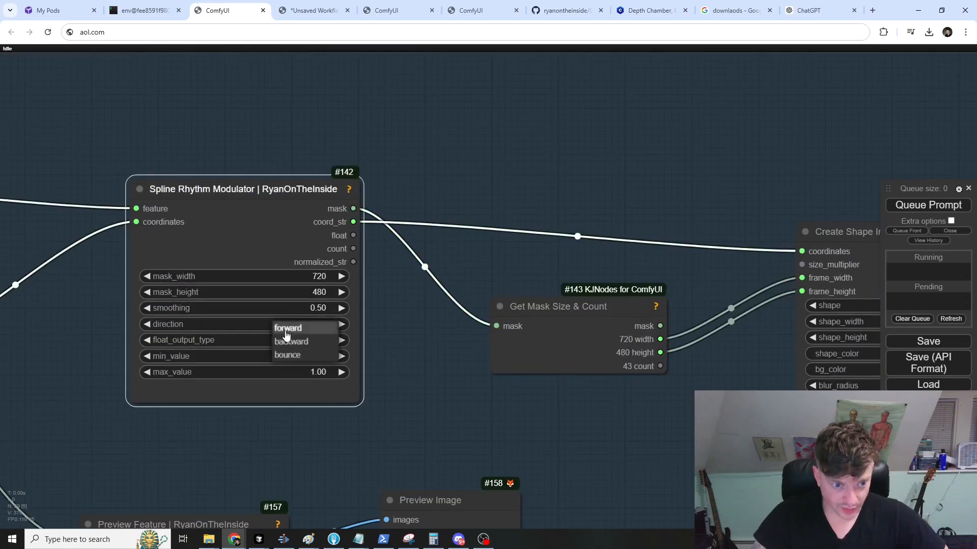
{"action": "left_click", "coordinate": [313, 342]}
{"action": "left_click", "coordinate": [496, 419]}
- Place the lower Spline Editor beside the rhythm branch's Video Combine preview to compare them, and move it back to its original place
{"action": "left_click_drag", "start_coordinate": [493, 414], "coordinate": [394, 424]}
{"action": "scroll", "coordinate": [254, 401], "scroll_direction": "down", "scroll_amount": 3}
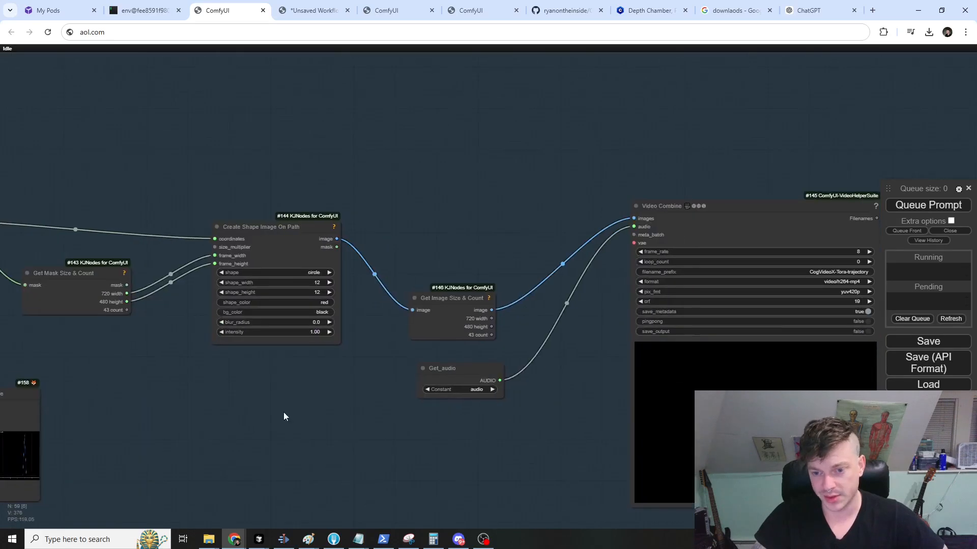
{"action": "left_click_drag", "start_coordinate": [246, 306], "coordinate": [440, 304]}
{"action": "left_click_drag", "start_coordinate": [70, 194], "coordinate": [770, 135]}
{"action": "left_click_drag", "start_coordinate": [838, 420], "coordinate": [553, 425]}
{"action": "scroll", "coordinate": [553, 426], "scroll_direction": "up", "scroll_amount": 3}
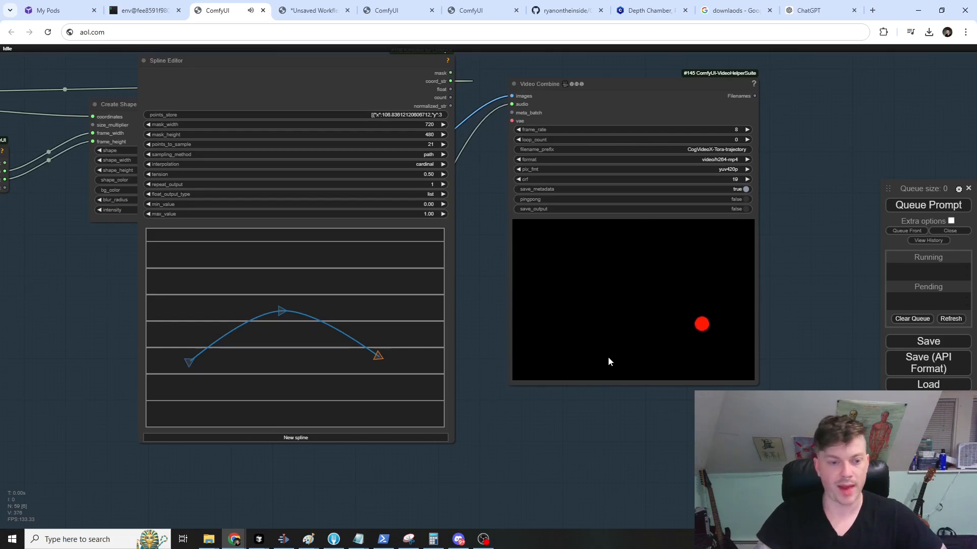
{"action": "scroll", "coordinate": [685, 417], "scroll_direction": "down", "scroll_amount": 6}
{"action": "left_click_drag", "start_coordinate": [578, 230], "coordinate": [242, 252]}
- Examine the Upscale group and its side-by-side bear video outputs in relation to the whole workflow
{"action": "scroll", "coordinate": [523, 388], "scroll_direction": "down", "scroll_amount": 5}
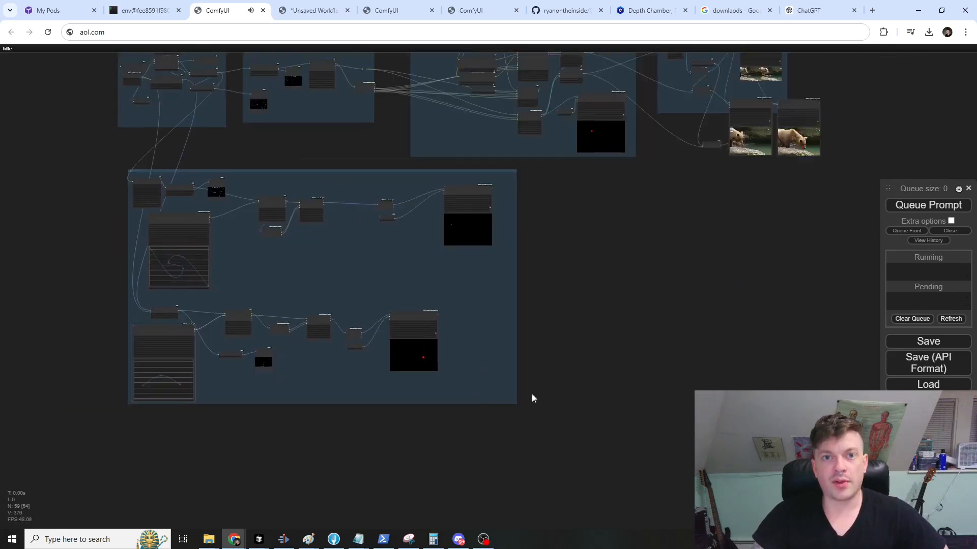
{"action": "left_click_drag", "start_coordinate": [532, 394], "coordinate": [438, 419]}
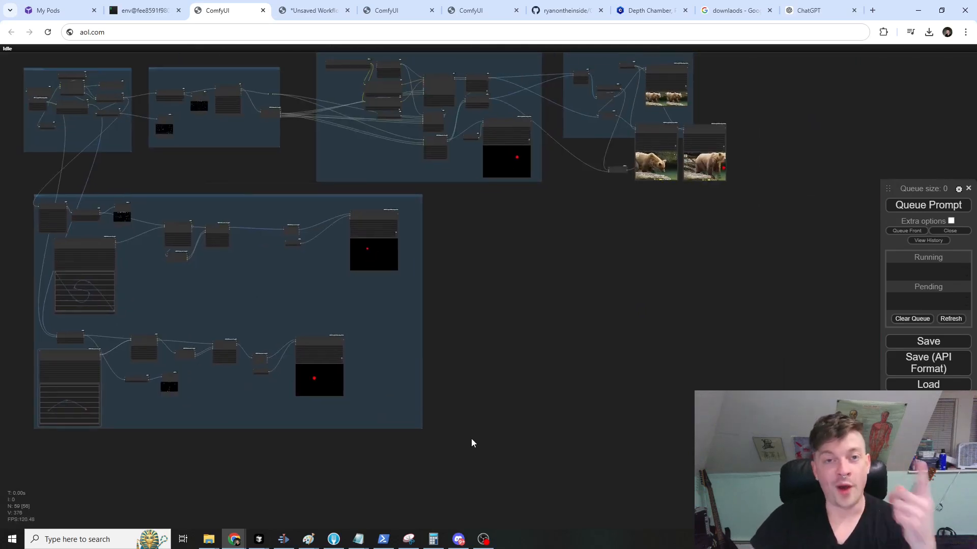
{"action": "left_click_drag", "start_coordinate": [806, 192], "coordinate": [664, 341]}
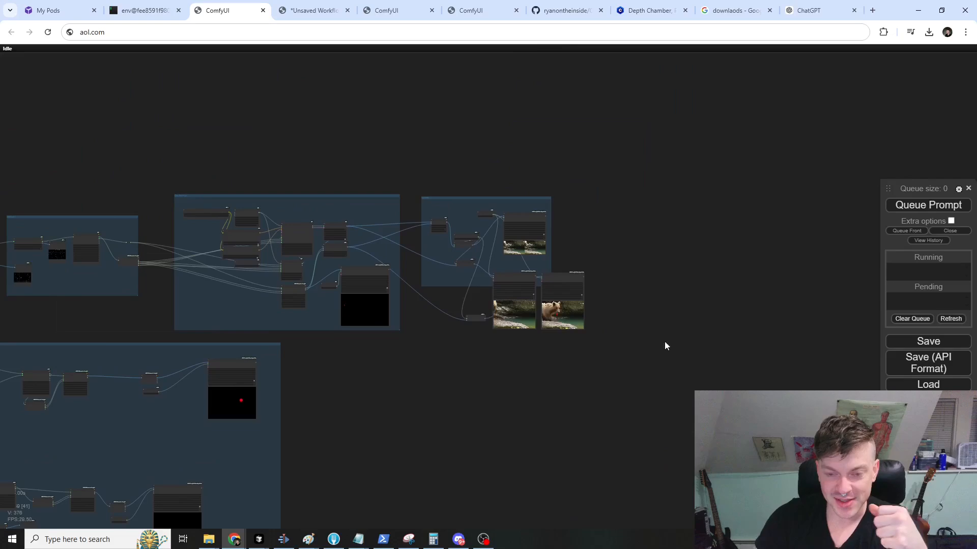
{"action": "scroll", "coordinate": [593, 285], "scroll_direction": "up", "scroll_amount": 8}
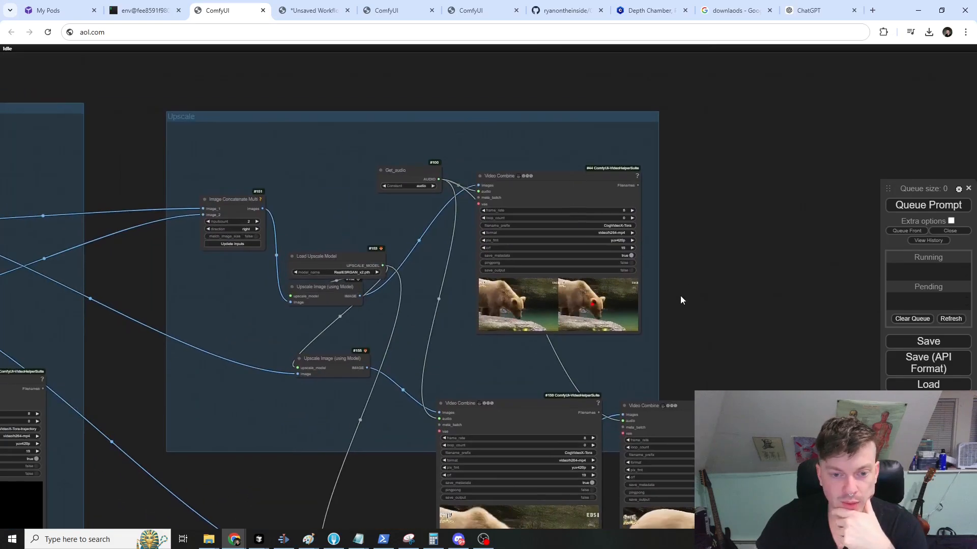
{"action": "scroll", "coordinate": [681, 300], "scroll_direction": "up", "scroll_amount": 5}
{"action": "left_click_drag", "start_coordinate": [682, 288], "coordinate": [743, 294]}
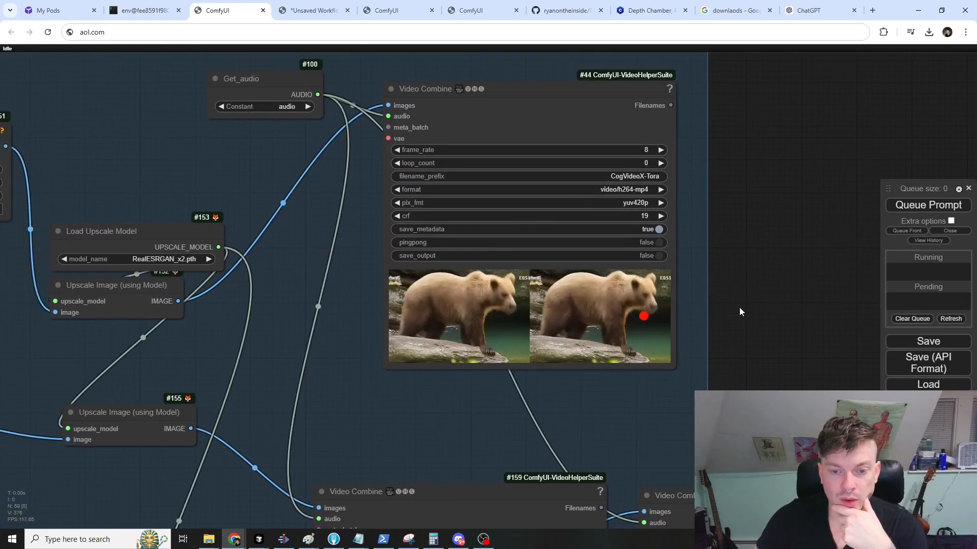
{"action": "scroll", "coordinate": [740, 307], "scroll_direction": "down", "scroll_amount": 10}
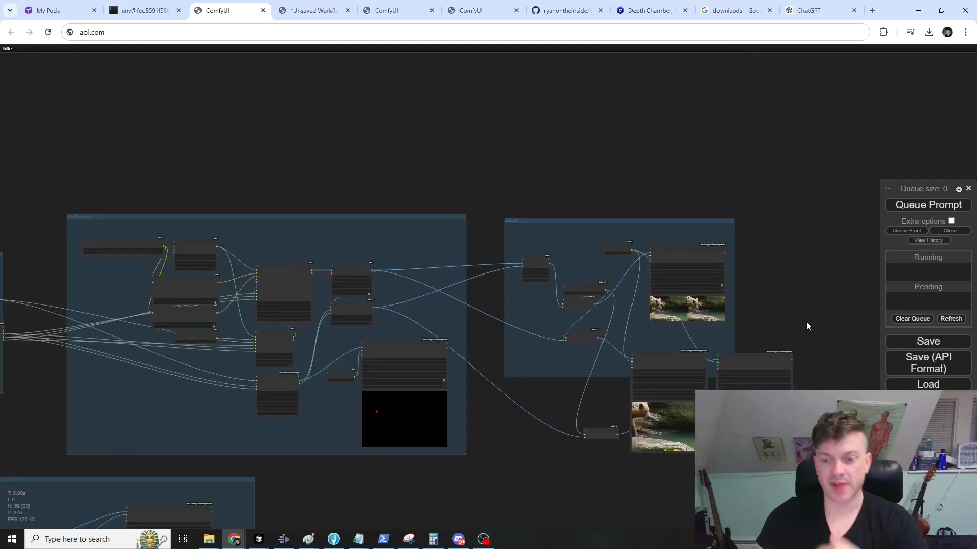
{"action": "left_click_drag", "start_coordinate": [787, 305], "coordinate": [667, 284]}
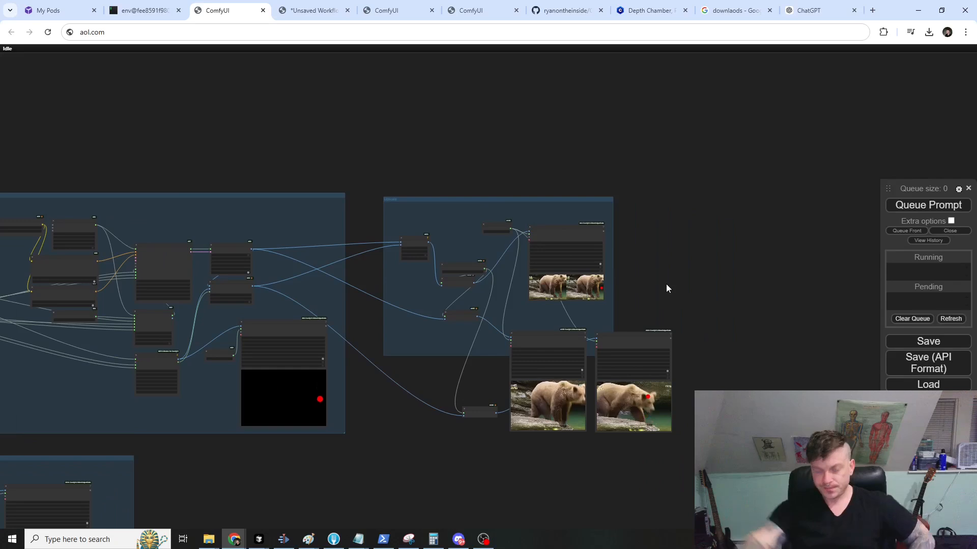
{"action": "scroll", "coordinate": [666, 286], "scroll_direction": "down", "scroll_amount": 10}
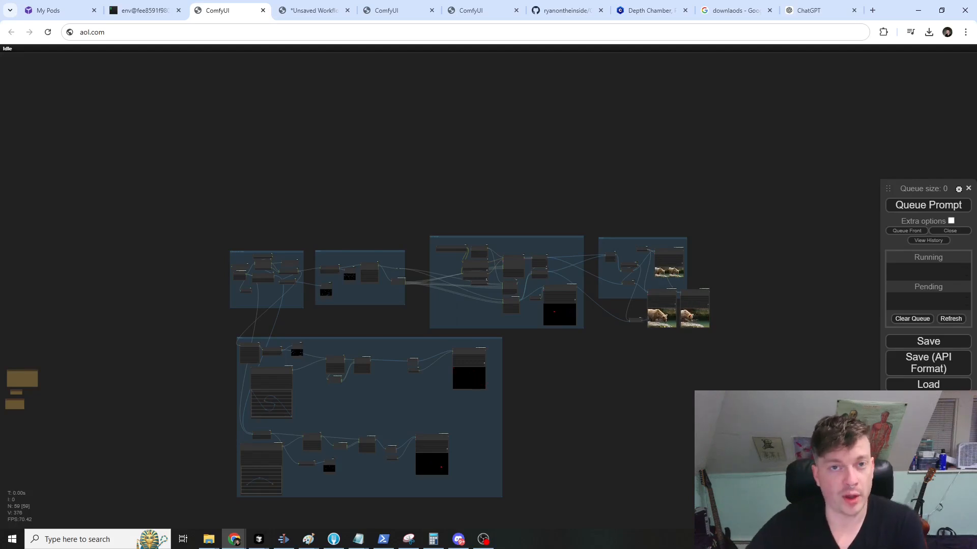
{"action": "scroll", "coordinate": [804, 303], "scroll_direction": "up", "scroll_amount": 10}
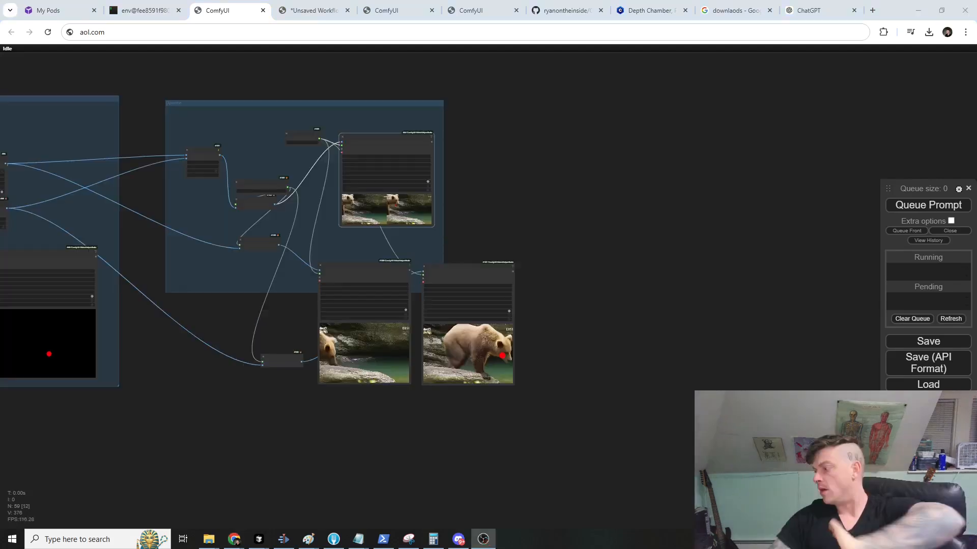